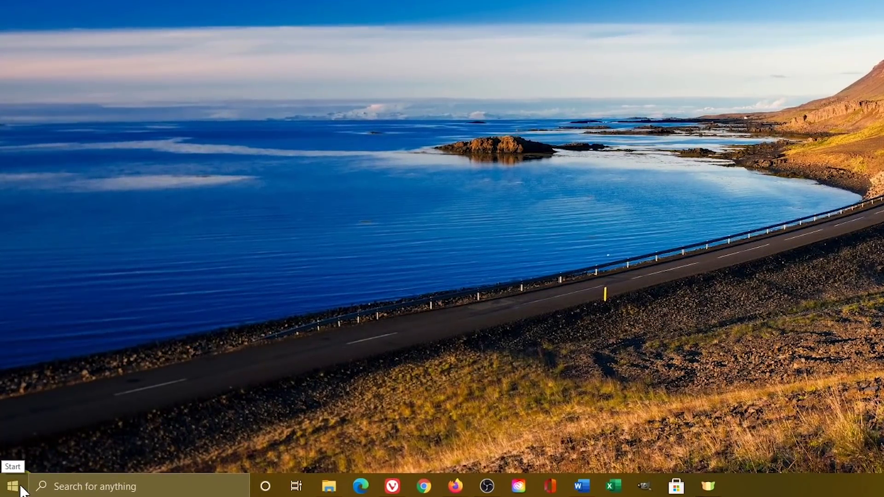
Open Windows Settings and go to the default apps choices in the Apps category
left_click(21, 488)
mouse_move(22, 432)
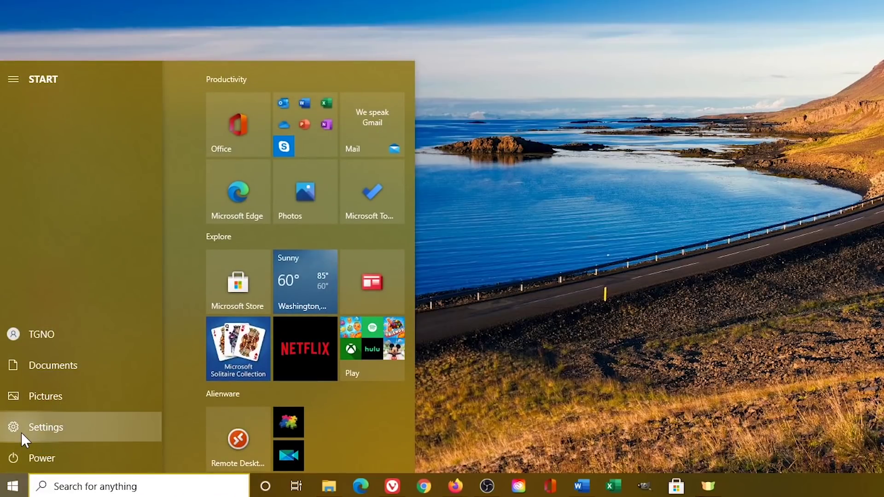
left_click(21, 433)
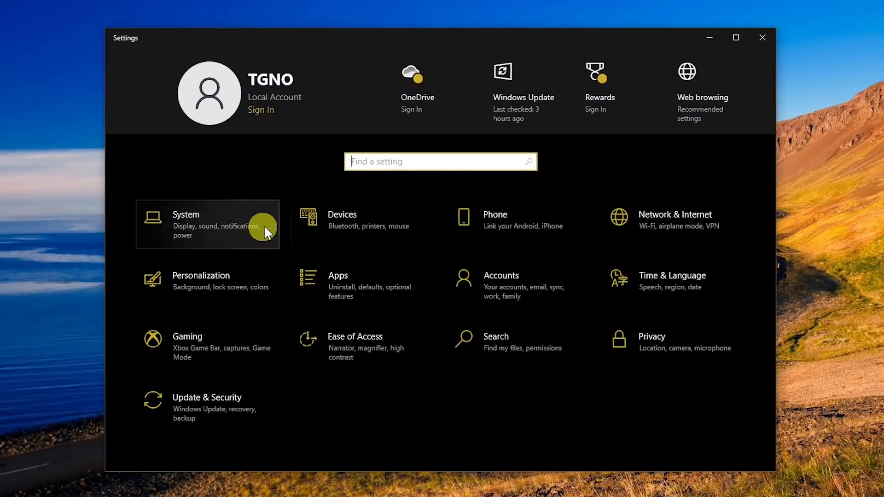
left_click(387, 276)
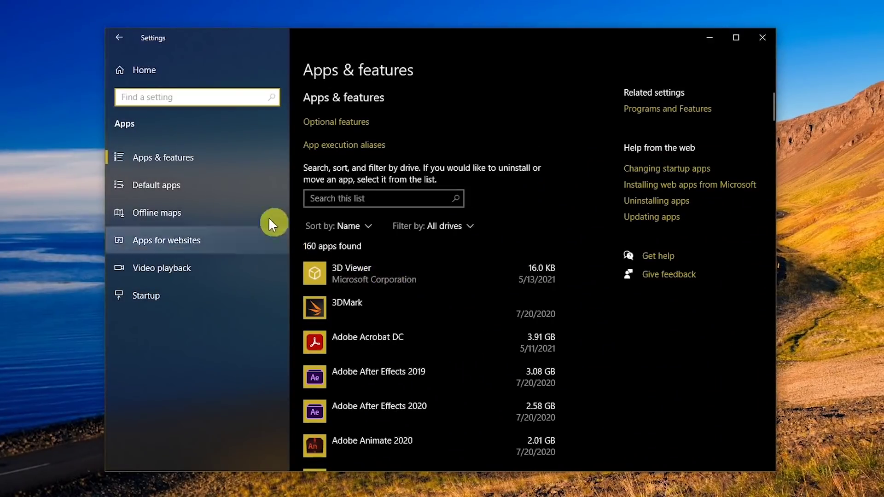
left_click(200, 186)
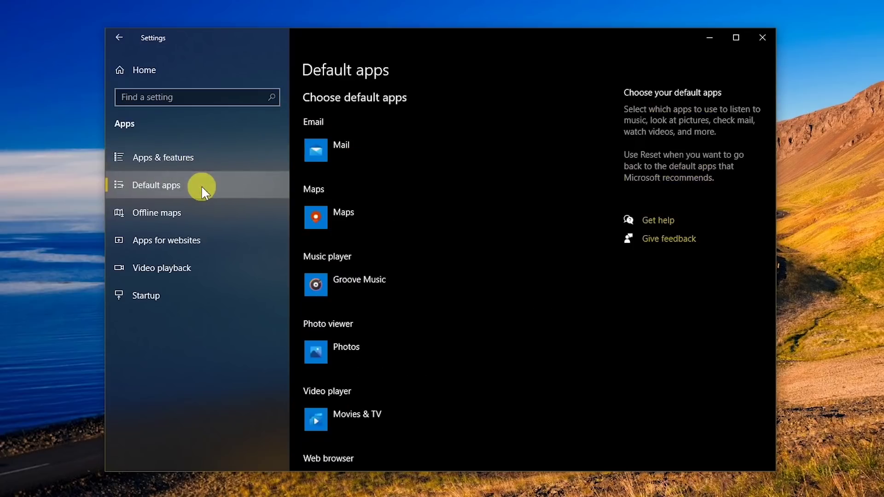
Set the default web browser to Vivaldi, switching despite the suggestion to try Microsoft Edge
scroll(401, 233, "down", 5)
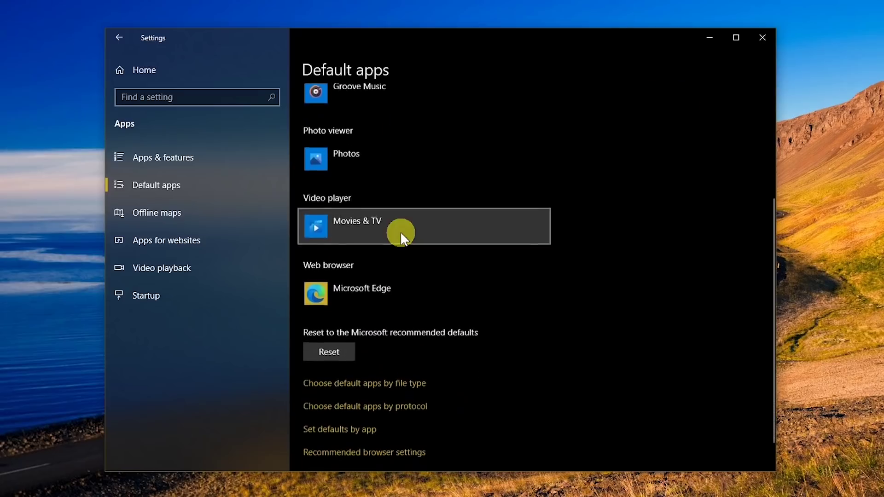
left_click(368, 283)
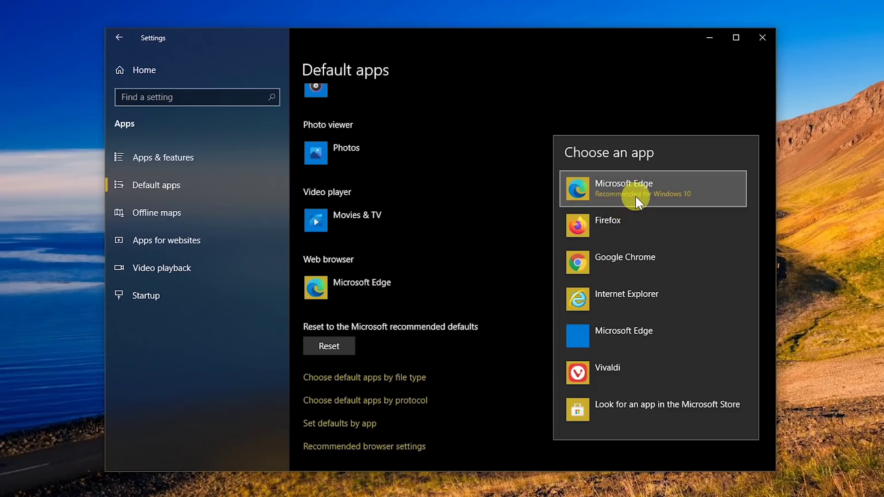
left_click(634, 371)
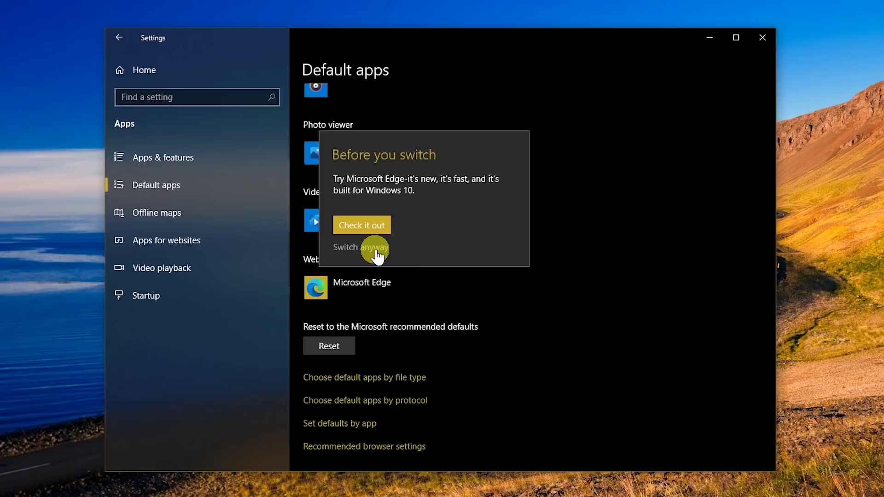
left_click(376, 251)
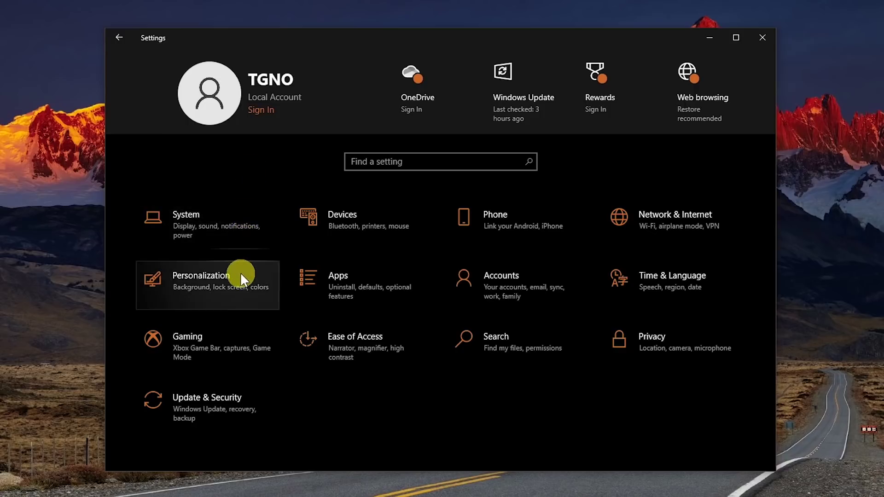
Uninstall Candy Crush Saga from the installed apps list in the Apps & features settings
left_click(363, 282)
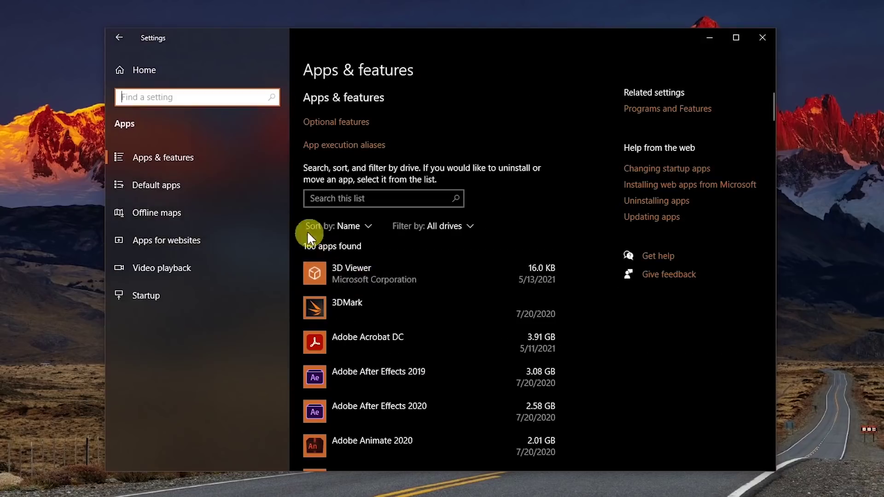
left_click(234, 161)
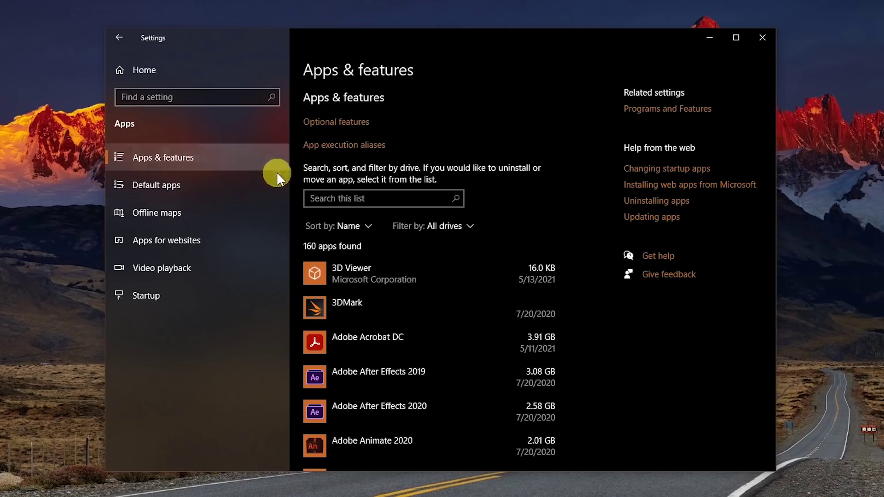
scroll(513, 251, "down", 1)
scroll(506, 251, "down", 20)
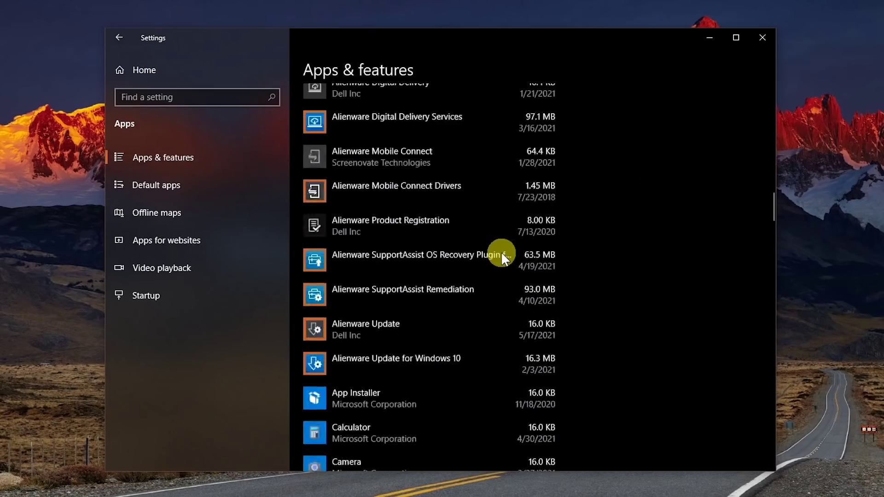
scroll(501, 252, "down", 1)
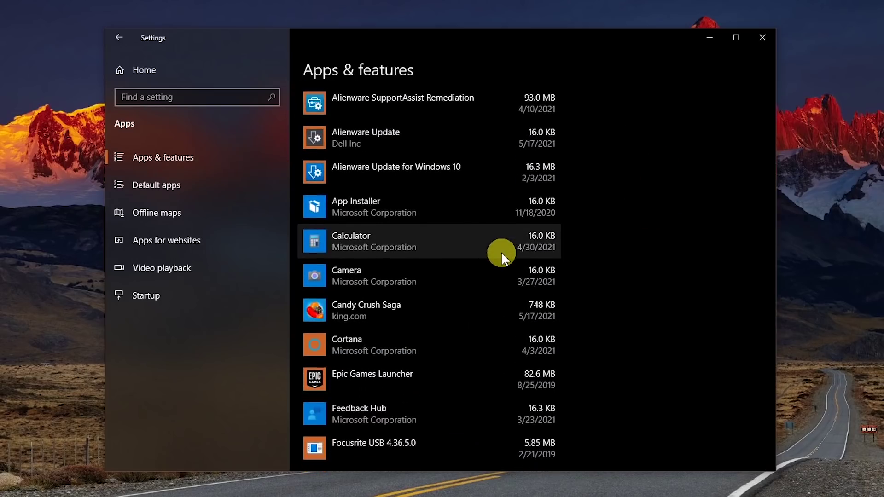
left_click(454, 315)
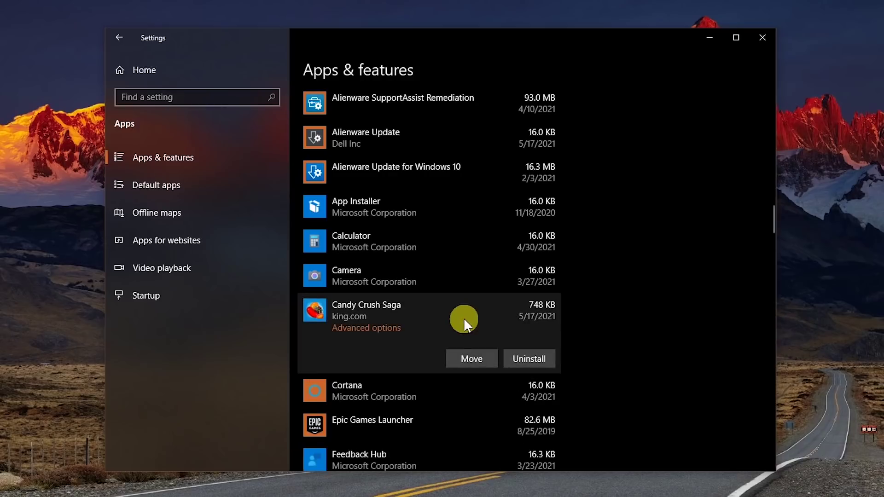
left_click(529, 359)
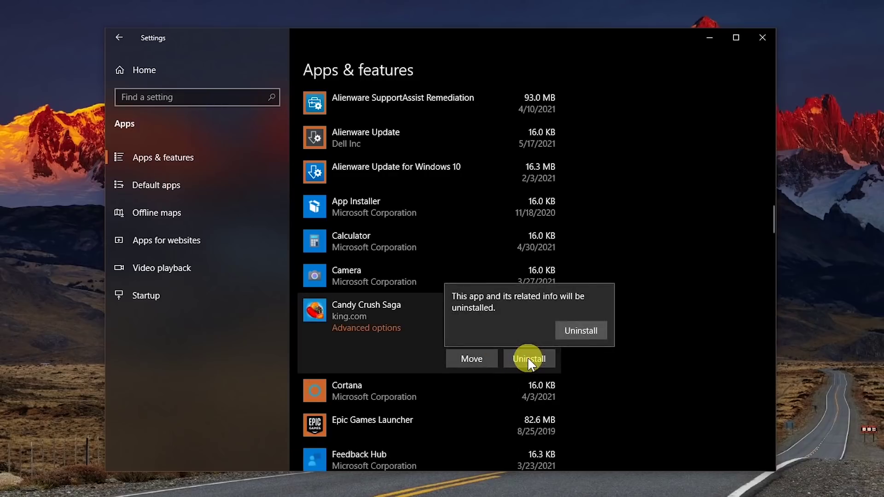
left_click(573, 331)
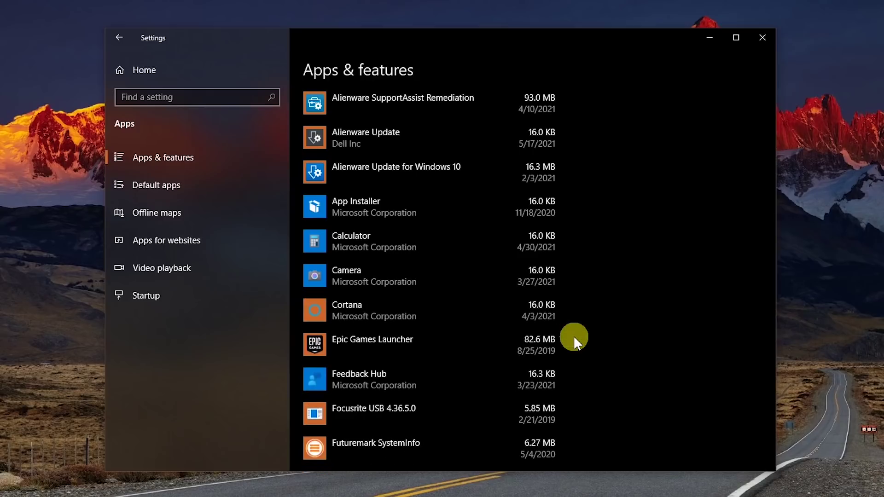
Uninstall Epic Games Launcher from the installed apps list
left_click(471, 343)
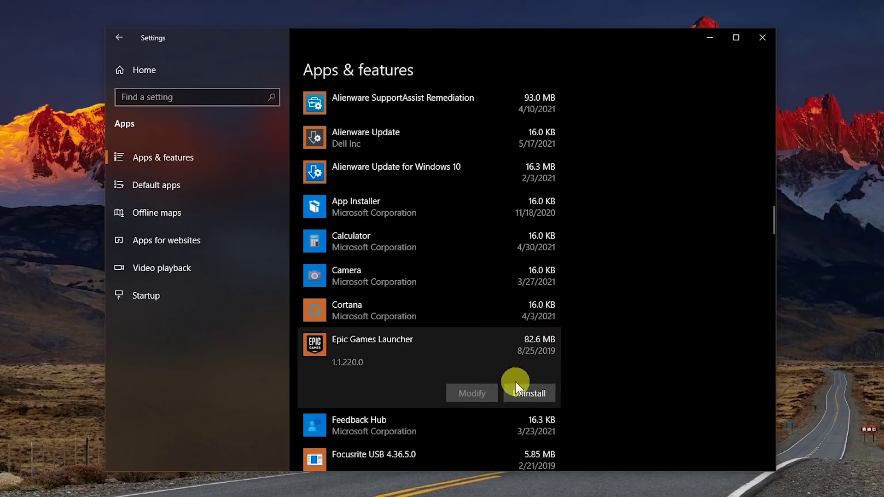
left_click(523, 393)
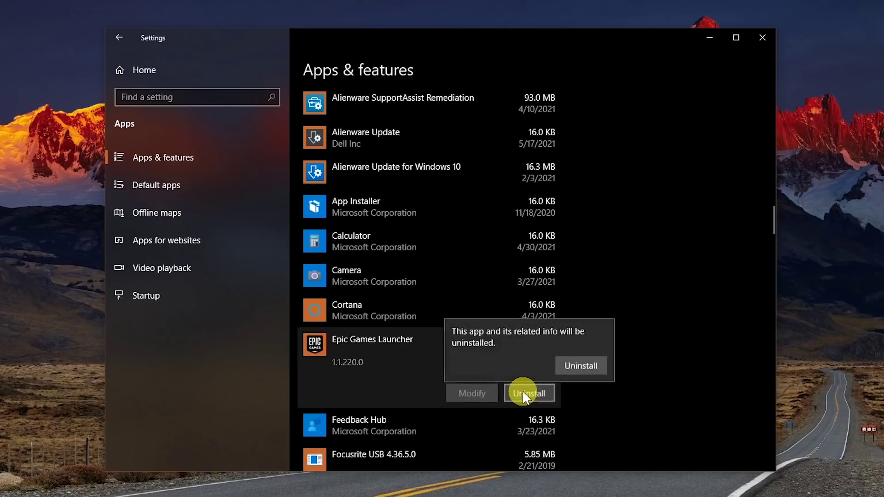
left_click(573, 368)
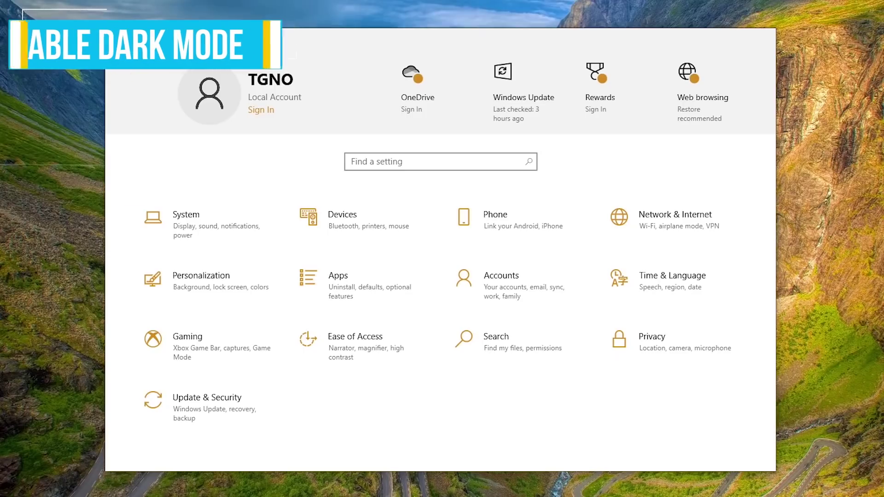
In the Personalization color settings, change the color mode to Dark and after that to Custom
left_click(247, 275)
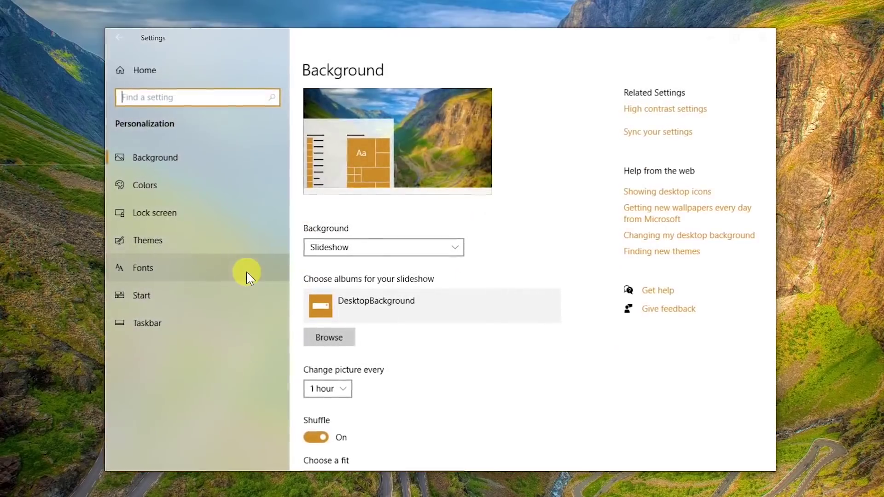
left_click(215, 186)
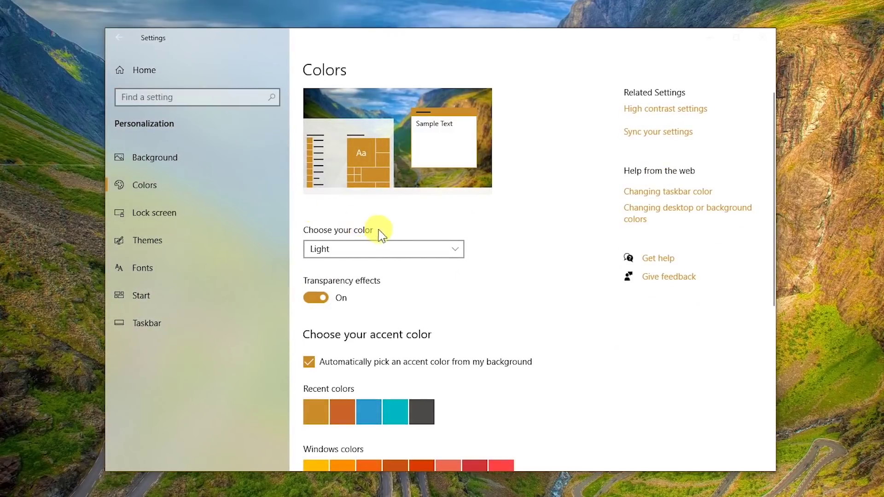
left_click(411, 247)
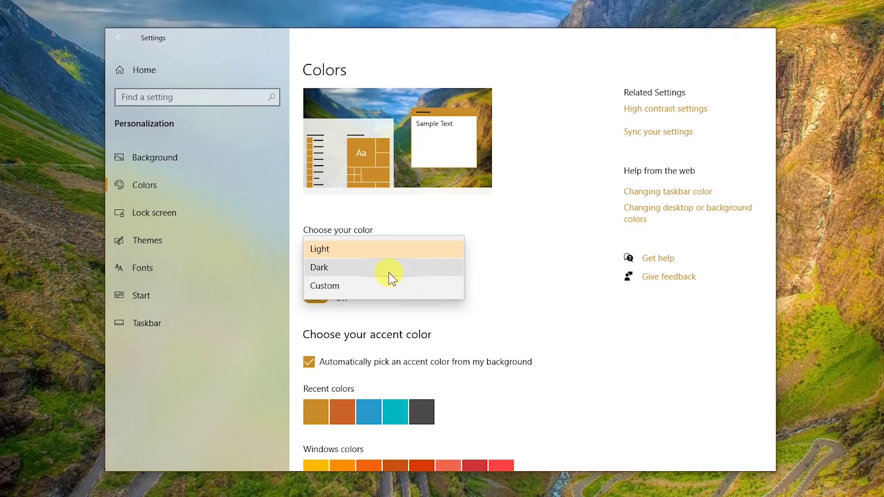
left_click(388, 272)
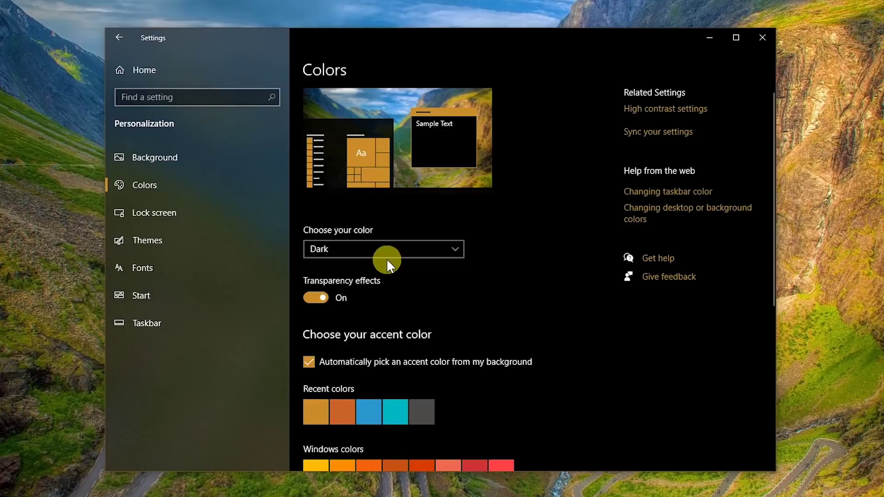
left_click(386, 253)
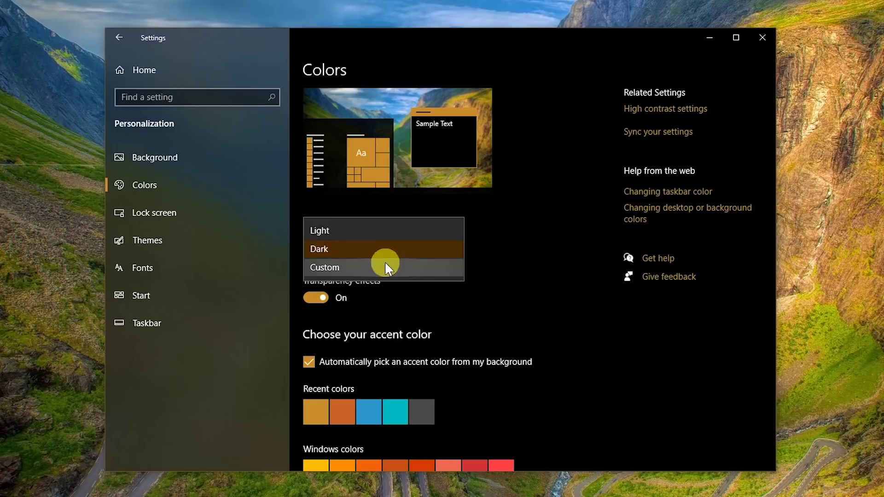
left_click(385, 266)
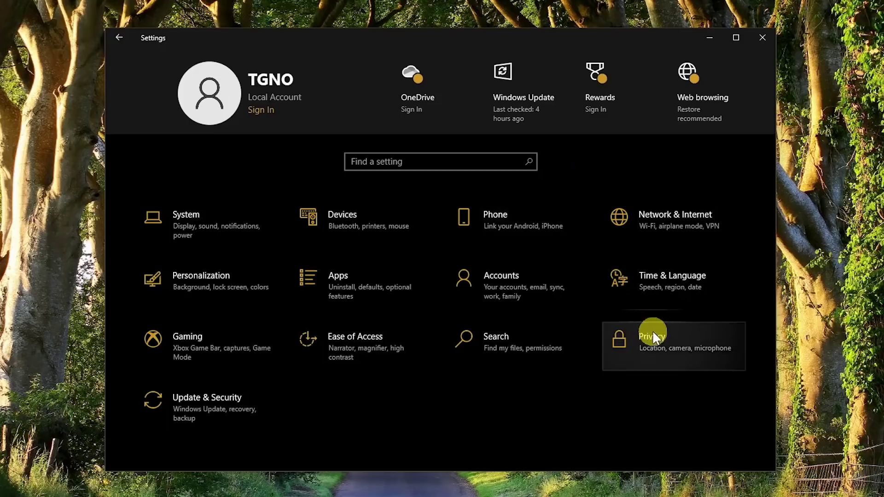
Turn off all four general privacy options: advertising ID, language list access, app launch tracking and suggested content in Settings
left_click(689, 336)
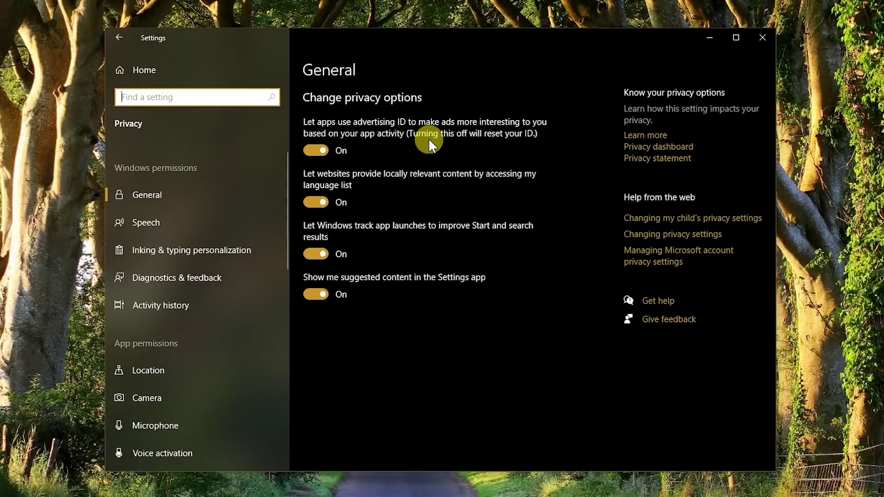
left_click(325, 151)
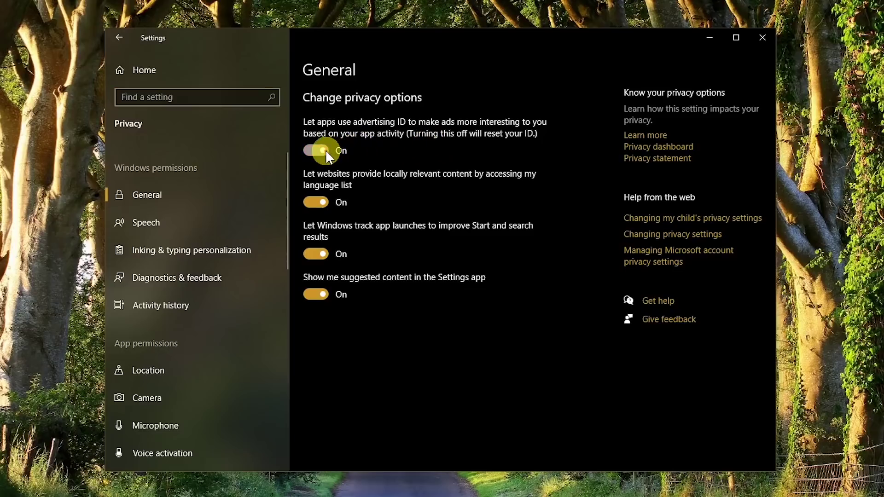
left_click(324, 205)
left_click(322, 254)
left_click(324, 294)
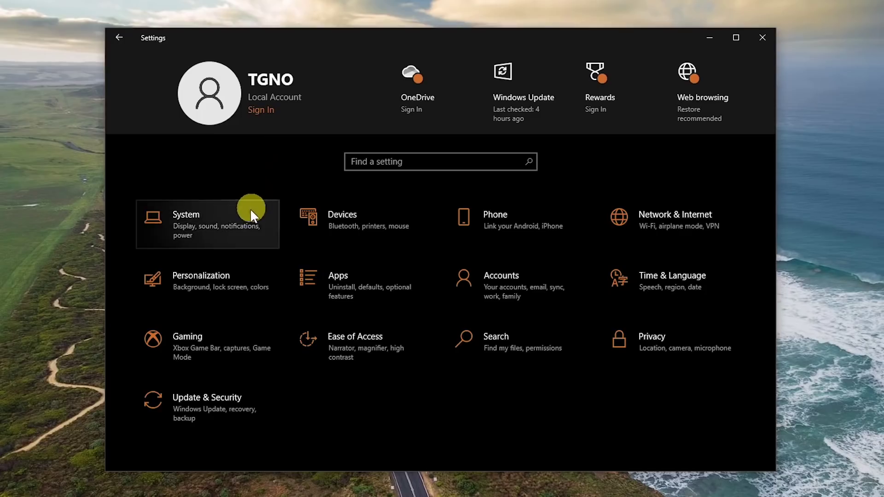
Open the Storage Sense configuration in the System storage settings and set it to run during low free disk space
left_click(252, 235)
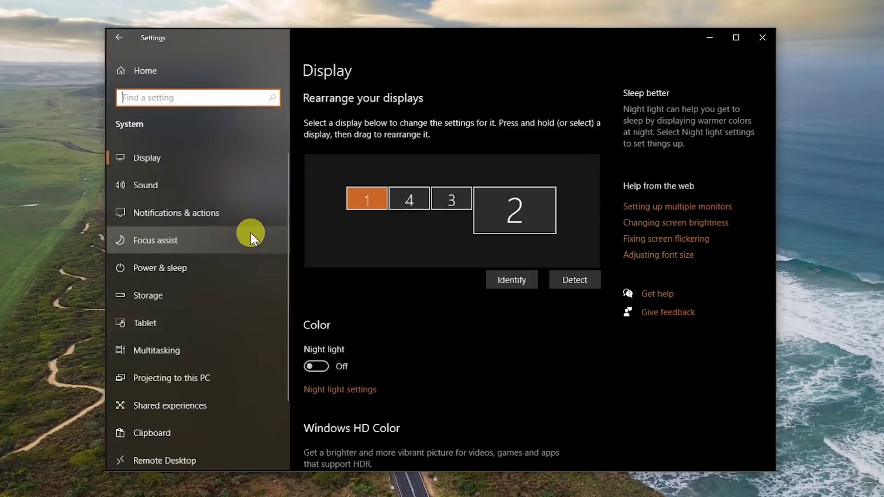
left_click(210, 294)
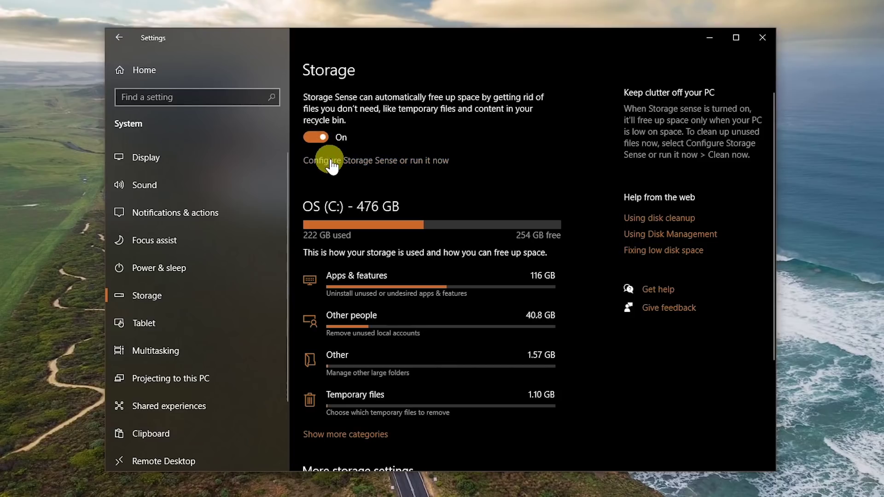
left_click(331, 162)
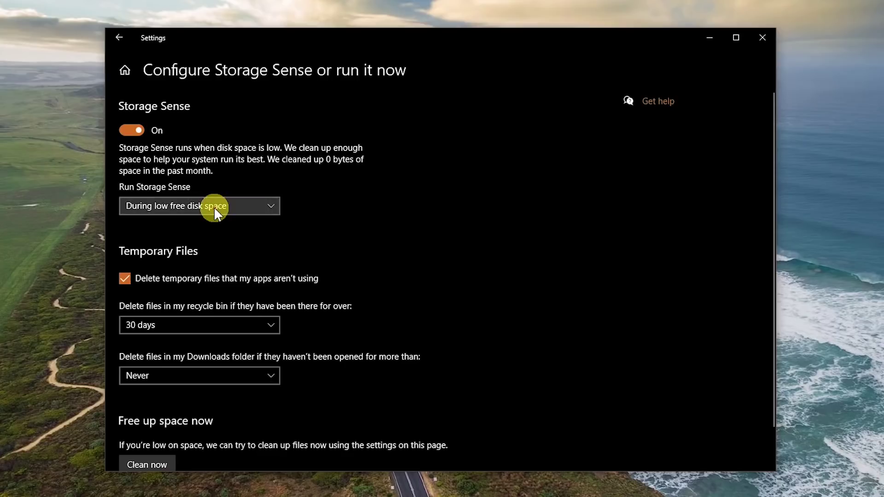
left_click(213, 206)
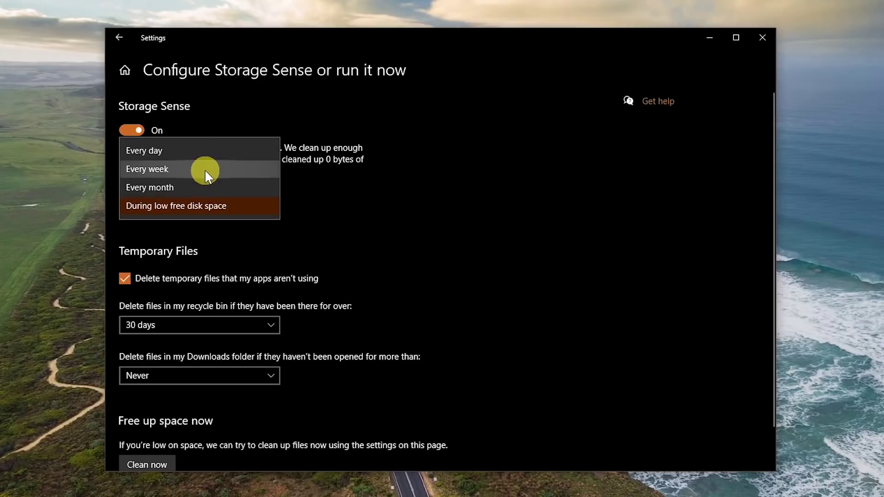
left_click(207, 206)
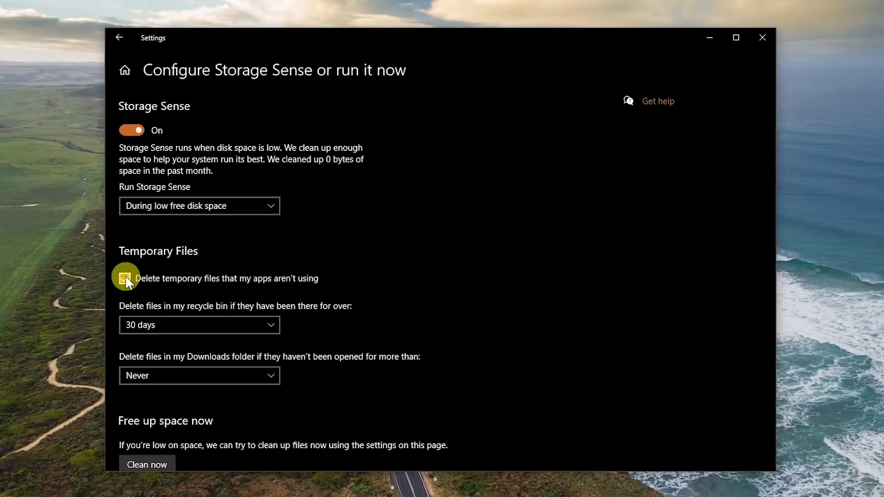
Set Storage Sense to delete recycle bin files after 30 days and Downloads folder files never
left_click(166, 323)
left_click(165, 324)
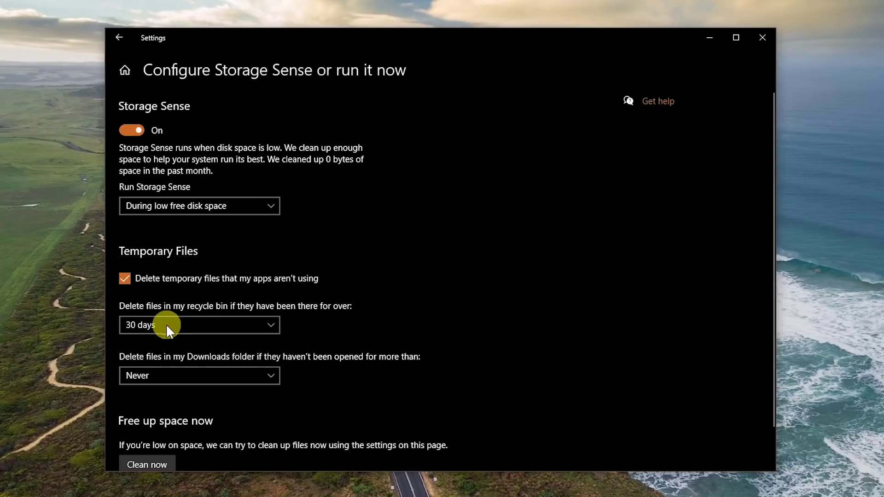
left_click(172, 373)
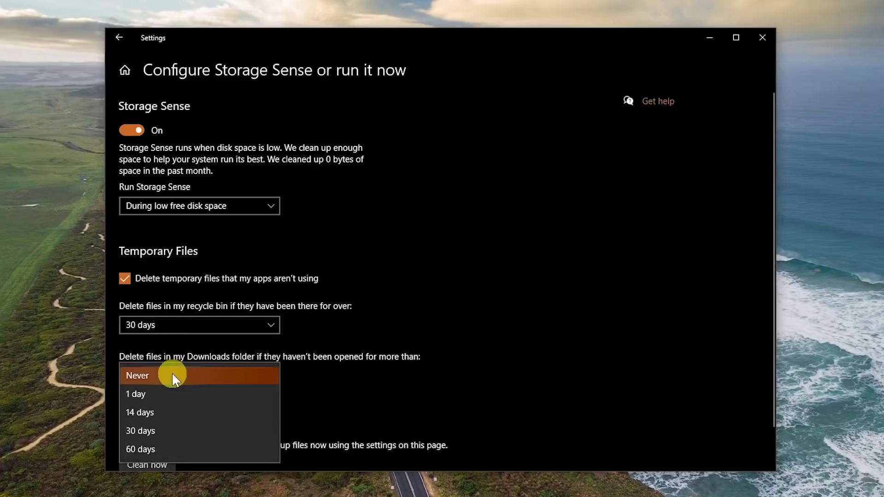
left_click(172, 375)
scroll(198, 415, "down", 2)
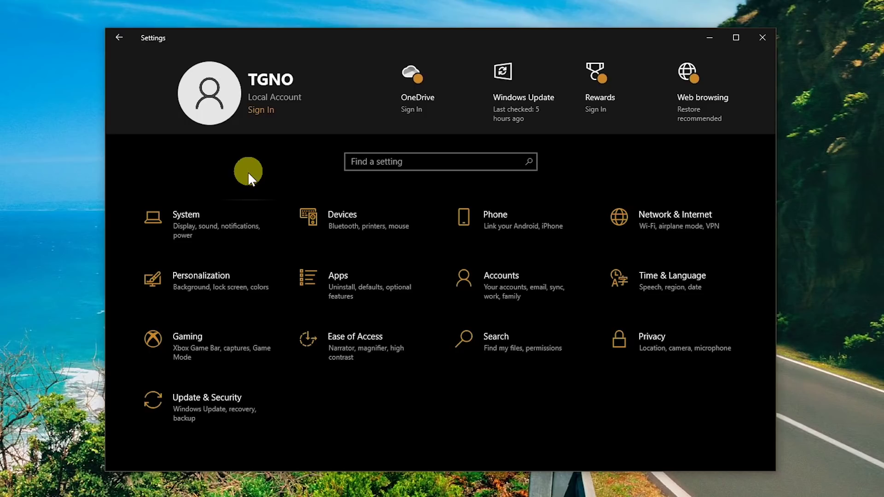
In the System display settings, select display 2 and set its text and app scaling to 300% (Recommended)
left_click(245, 214)
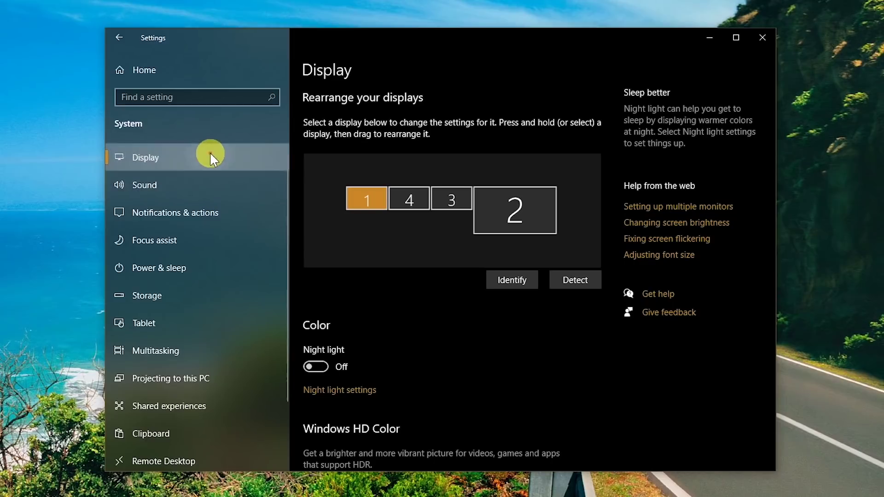
left_click(514, 212)
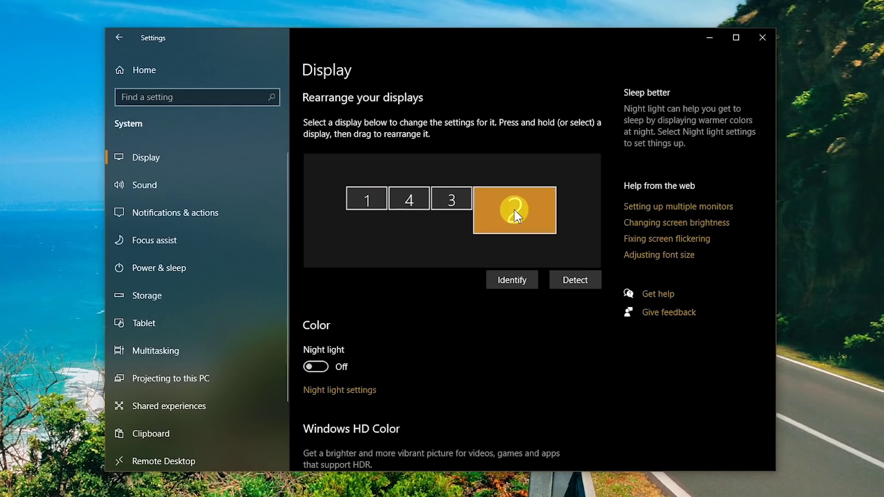
scroll(515, 214, "down", 4)
scroll(512, 208, "down", 7)
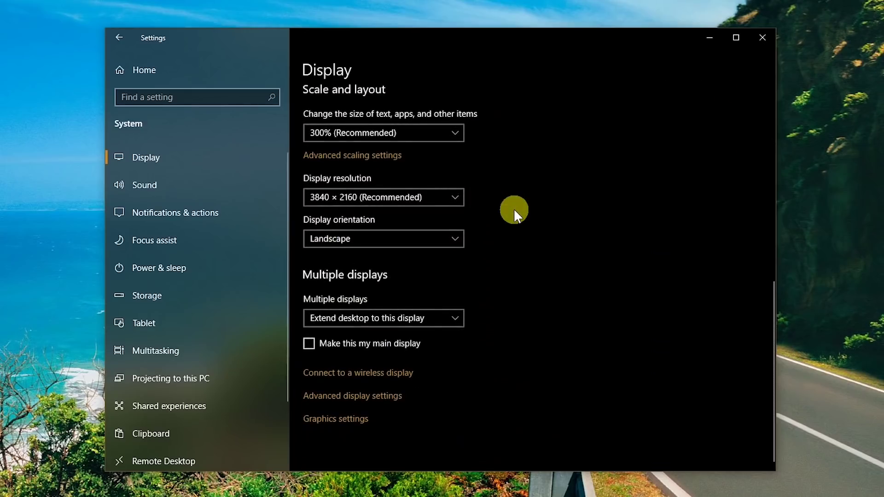
scroll(512, 208, "up", 1)
scroll(513, 208, "up", 1)
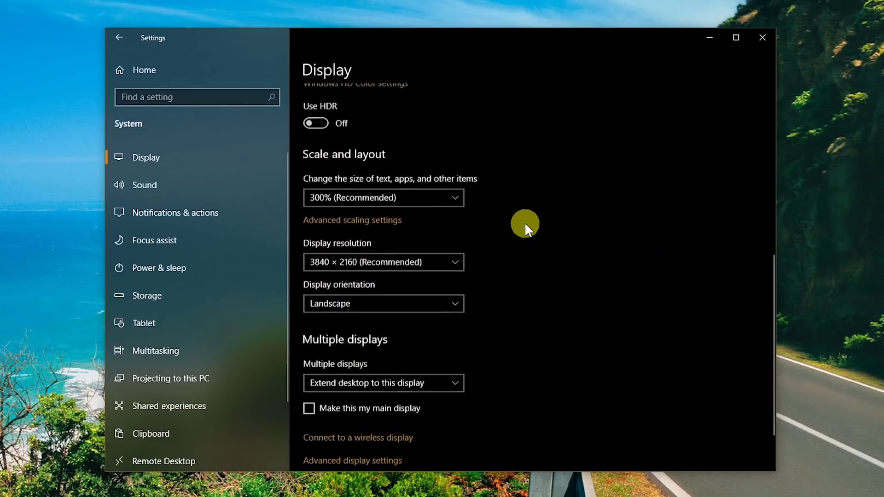
left_click(457, 198)
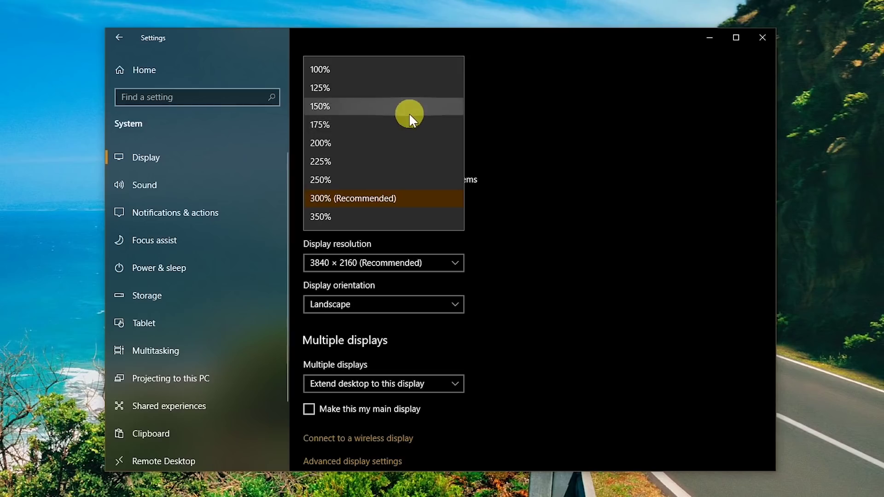
left_click(408, 199)
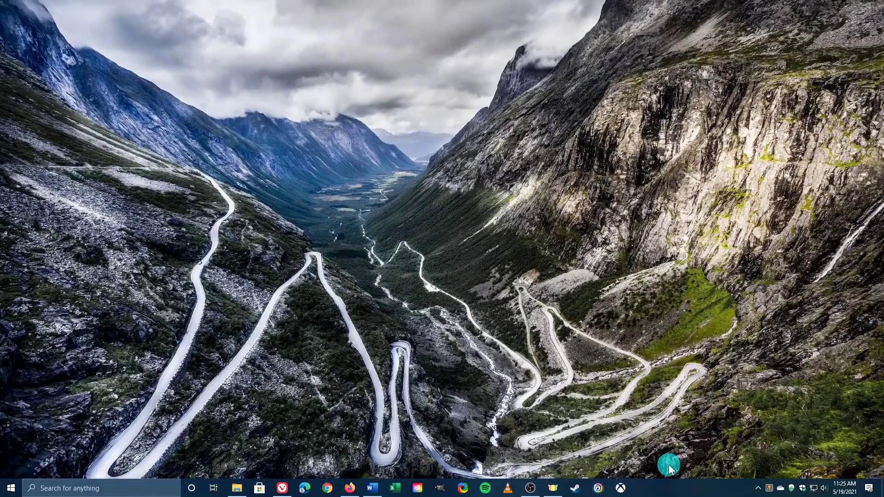
In Task Manager, sort the startup apps by status and disable Spotify from launching at startup
right_click(667, 489)
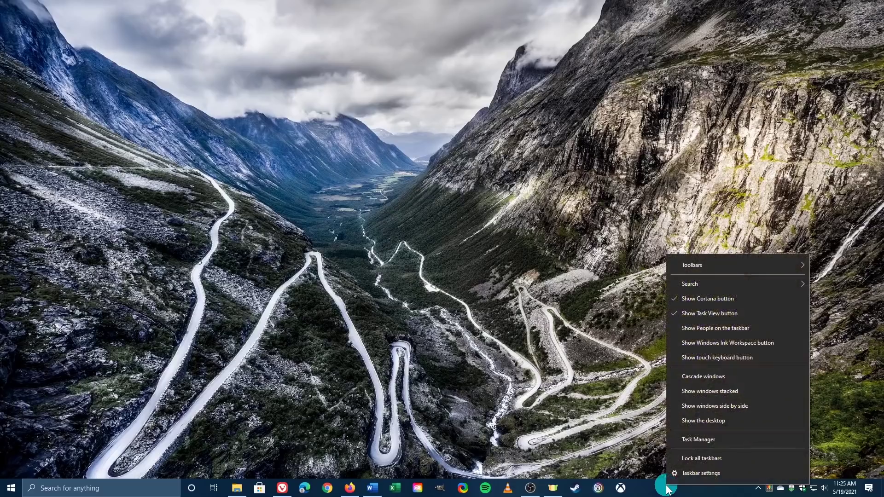
left_click(722, 441)
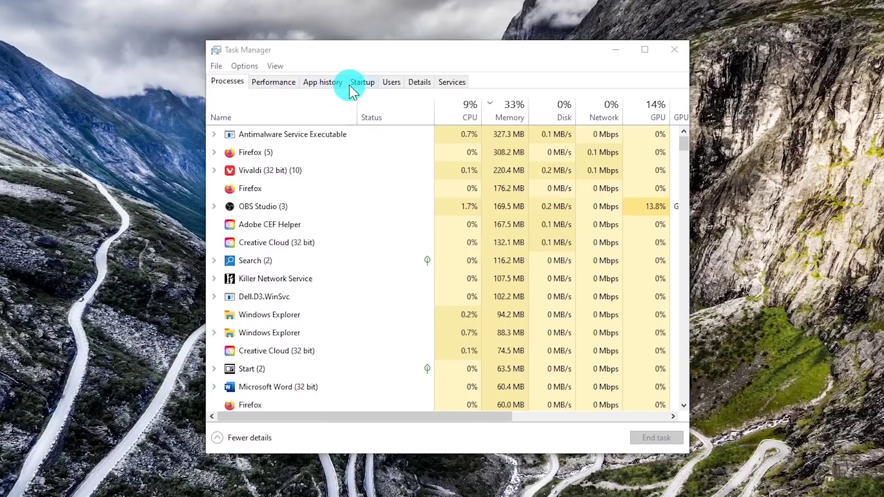
left_click(361, 83)
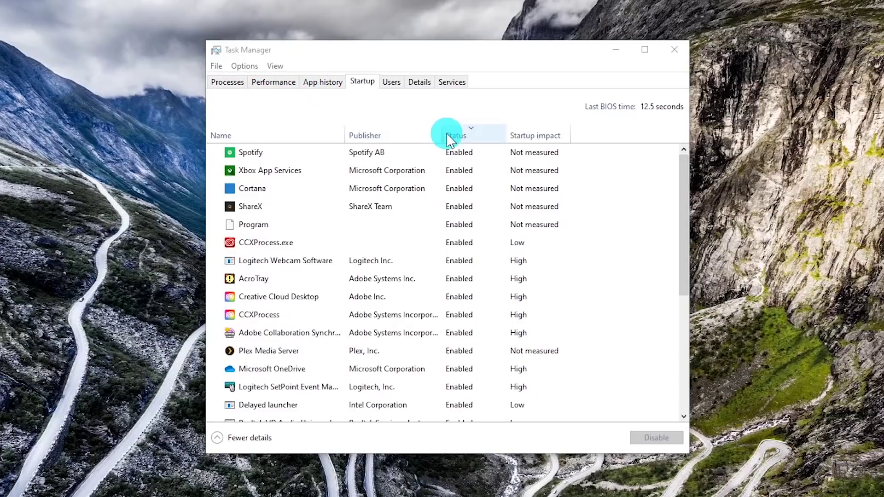
left_click(450, 135)
left_click(453, 139)
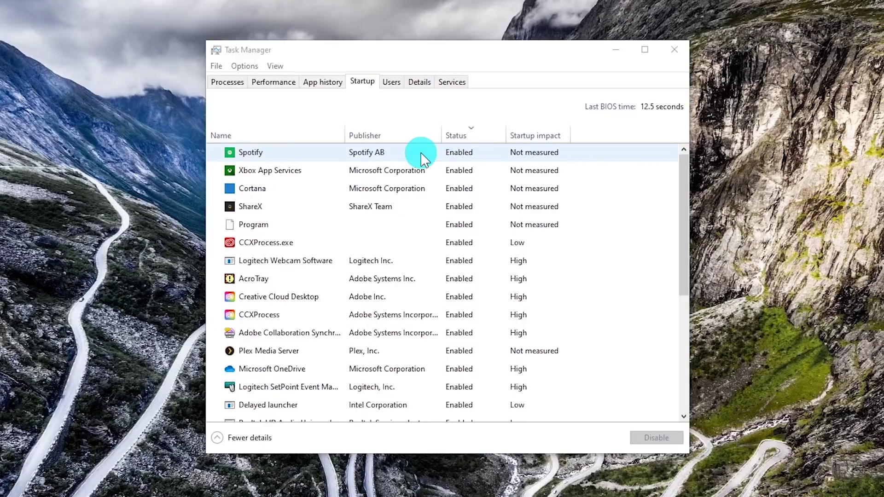
left_click(297, 154)
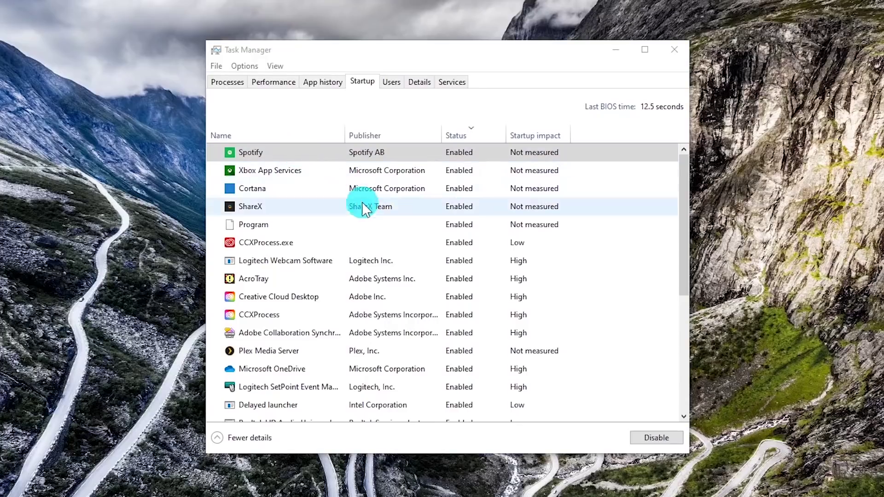
left_click(637, 438)
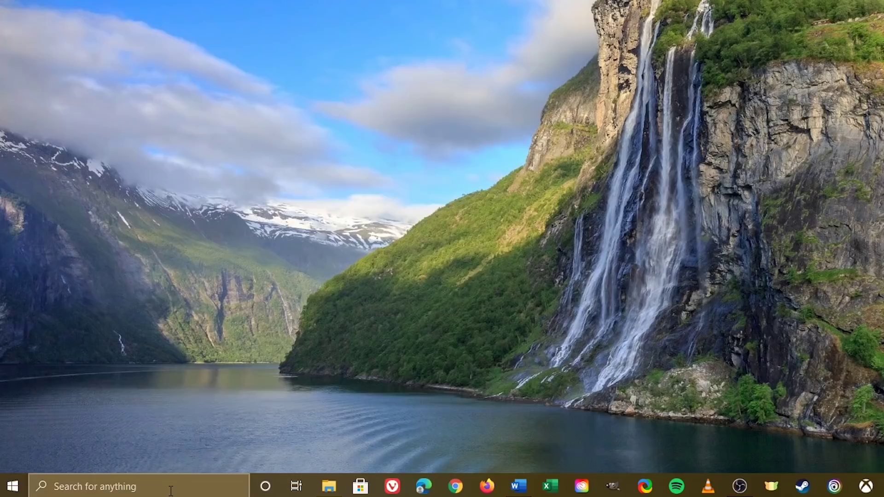
Search Windows for "user account control", open its settings and lower the notification level to Never notify
left_click(170, 490)
type("user")
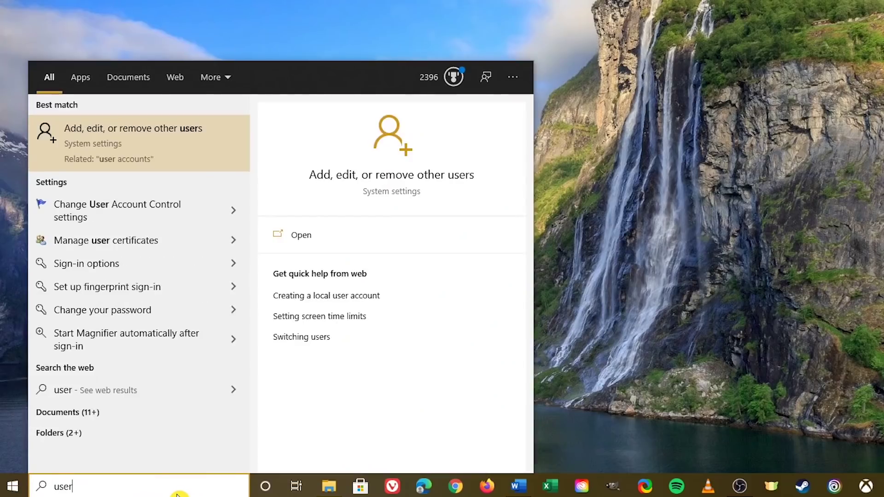
type(" account contro")
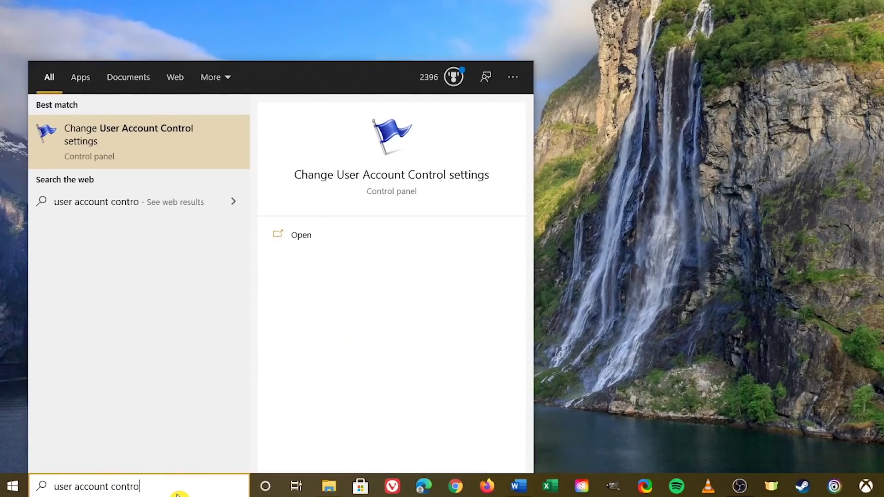
type("l")
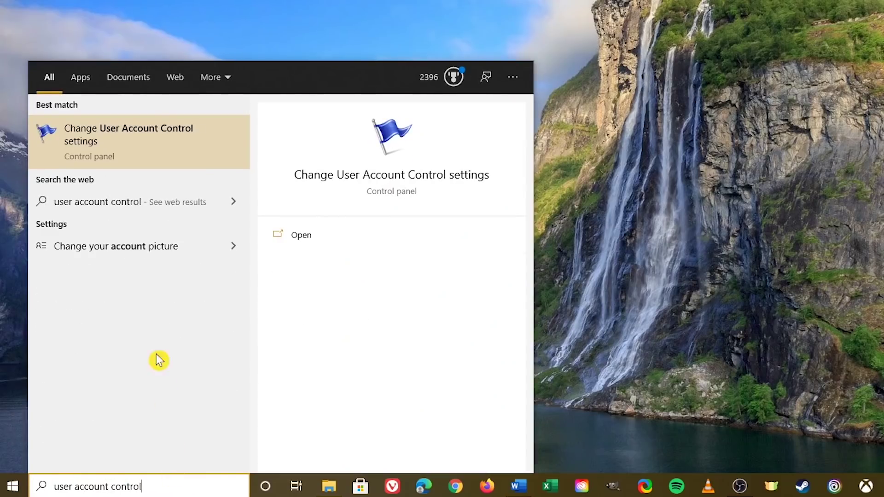
left_click(155, 151)
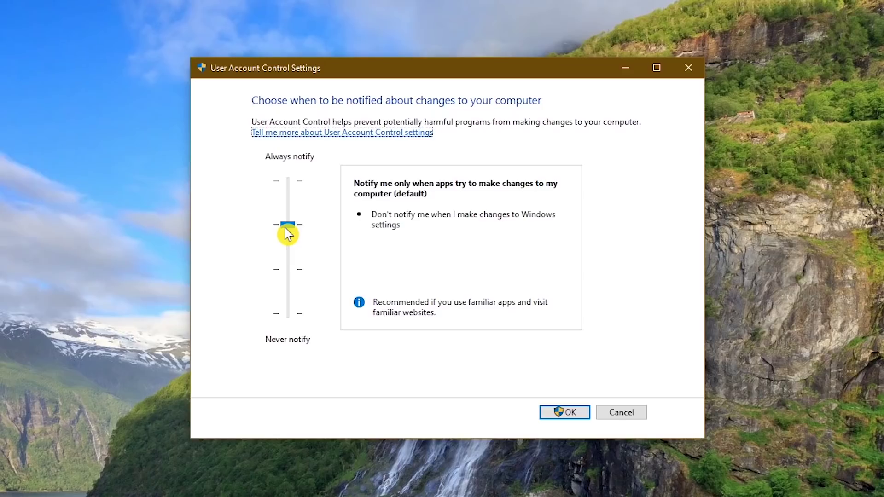
left_click_drag(288, 234, 289, 321)
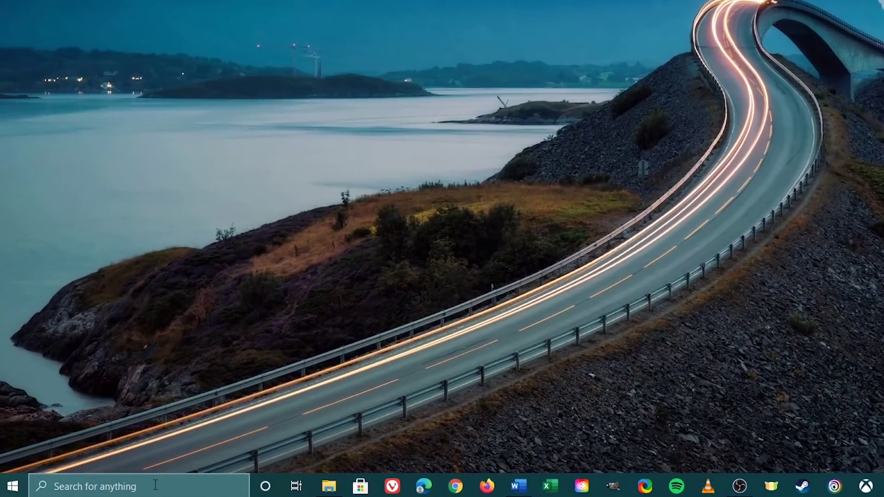
Search Windows for "file explorer options" and open the advanced view settings of File Explorer Options
left_click(156, 484)
type("file")
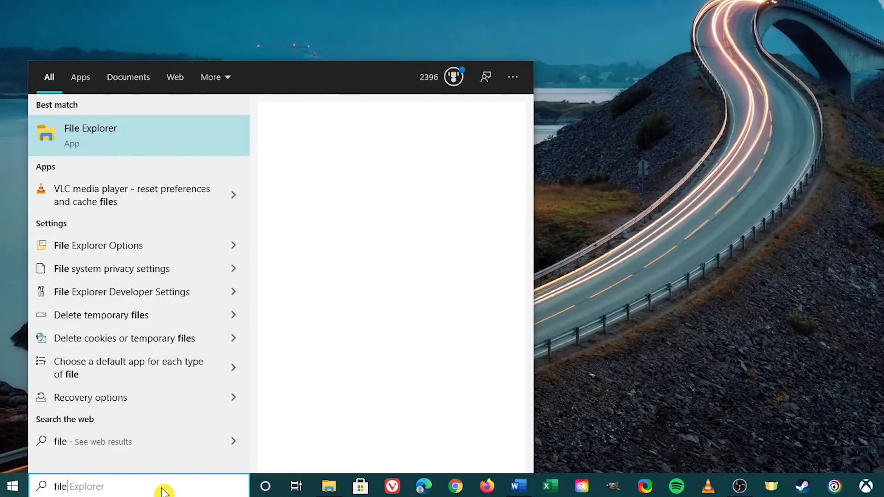
type(" explorer options")
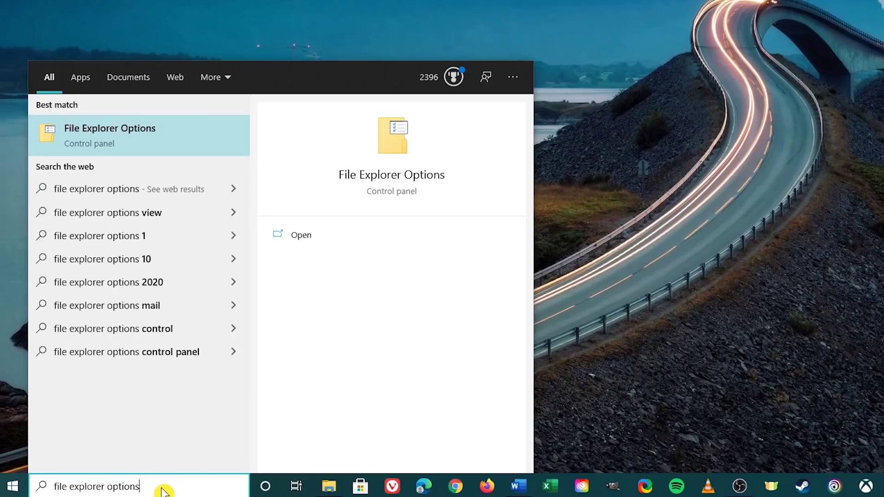
left_click(164, 140)
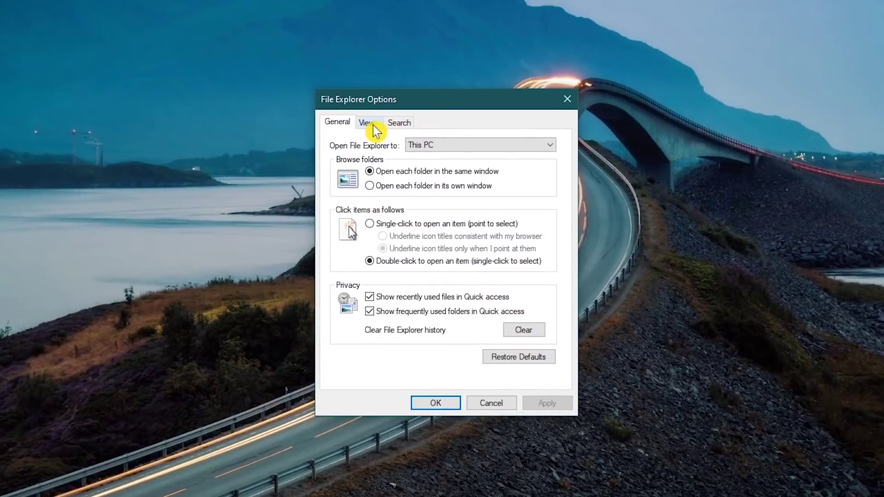
left_click(479, 81)
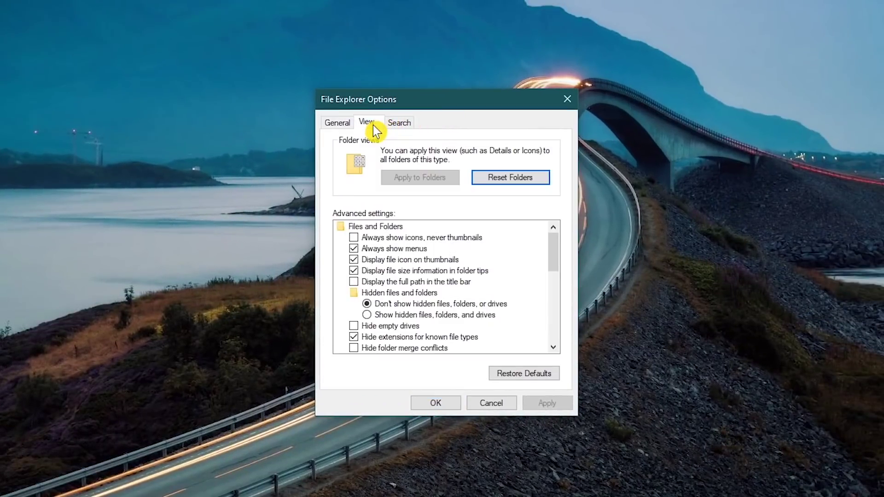
Turn off hiding extensions for known file types, show hidden files, folders and drives, and accept the folder options
left_click(355, 339)
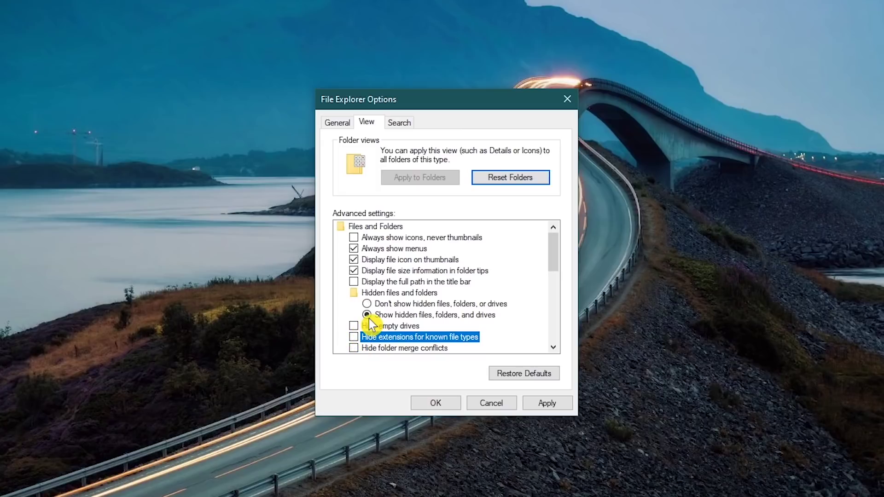
scroll(369, 319, "down", 2)
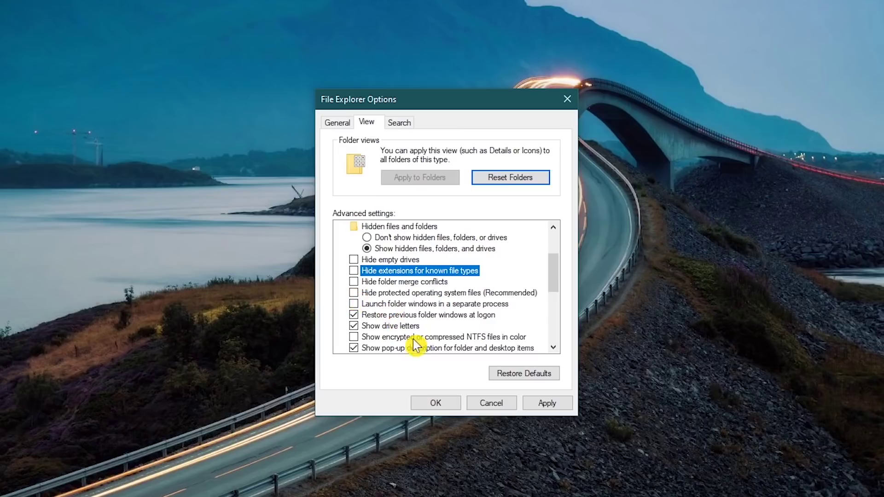
left_click(428, 402)
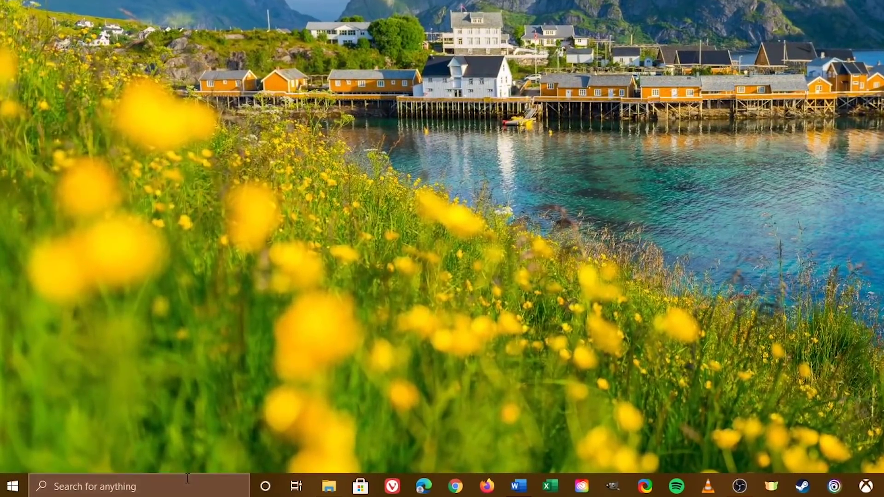
Search Windows for "cmd", run Command Prompt as administrator and move its window toward the middle of the desktop
left_click(140, 489)
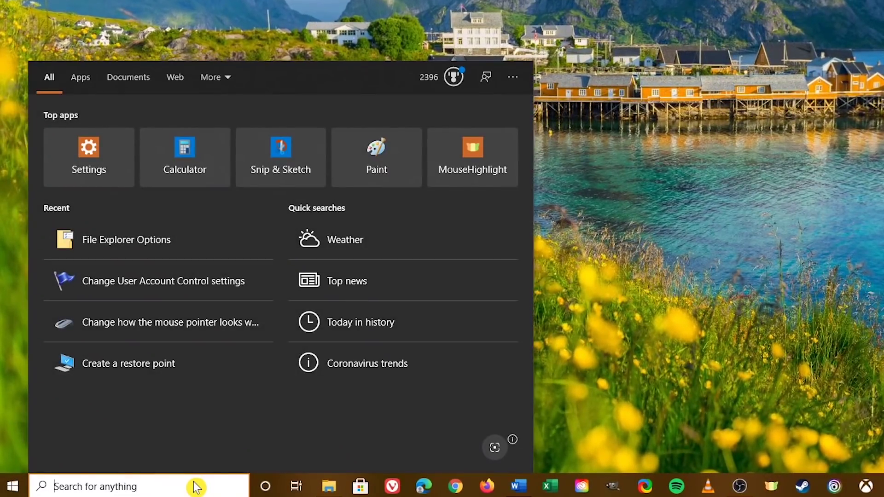
type("cmd")
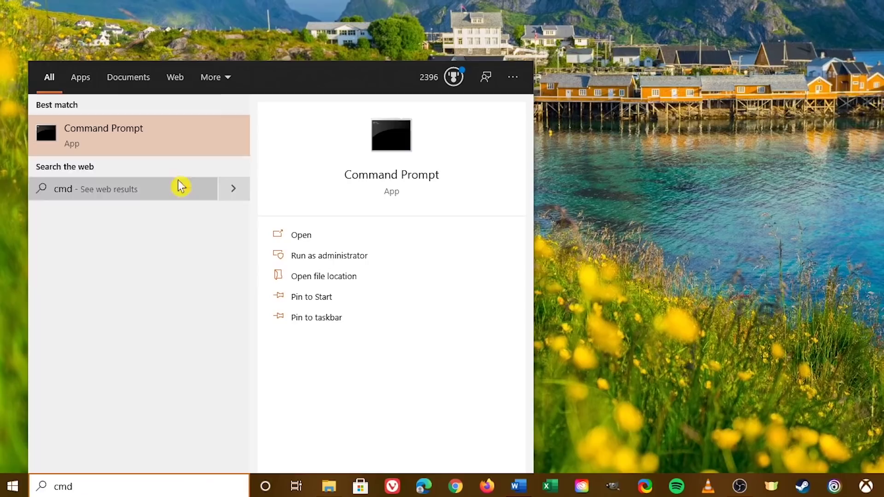
right_click(180, 134)
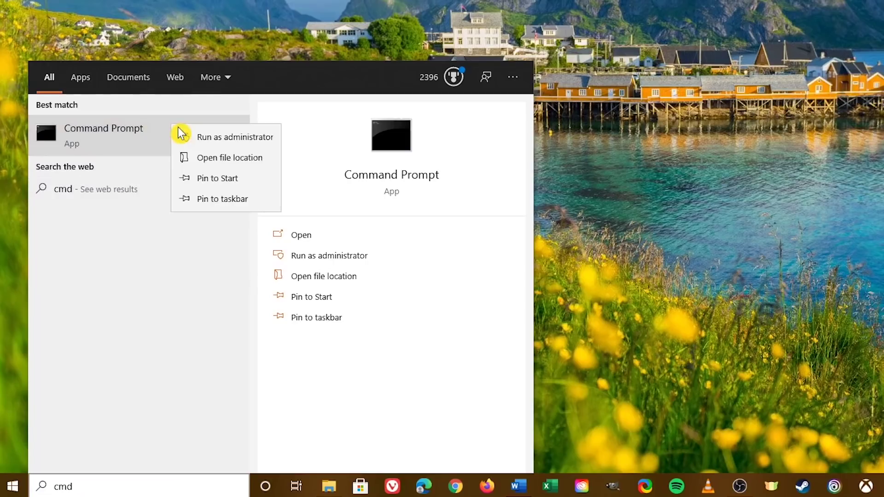
left_click(204, 138)
left_click_drag(721, 37, 533, 120)
Run the command "explorer shell:AppsFolder" to open the Applications folder
type("exp")
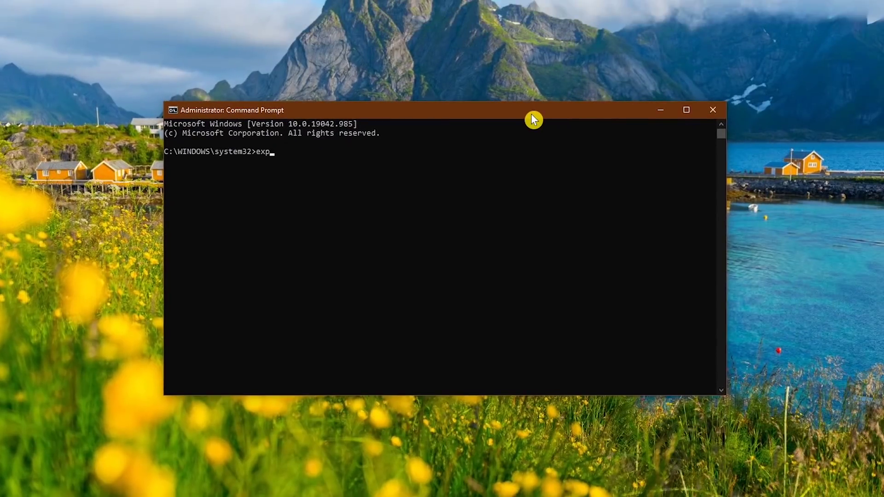
type("lorer shell:AppsFolder")
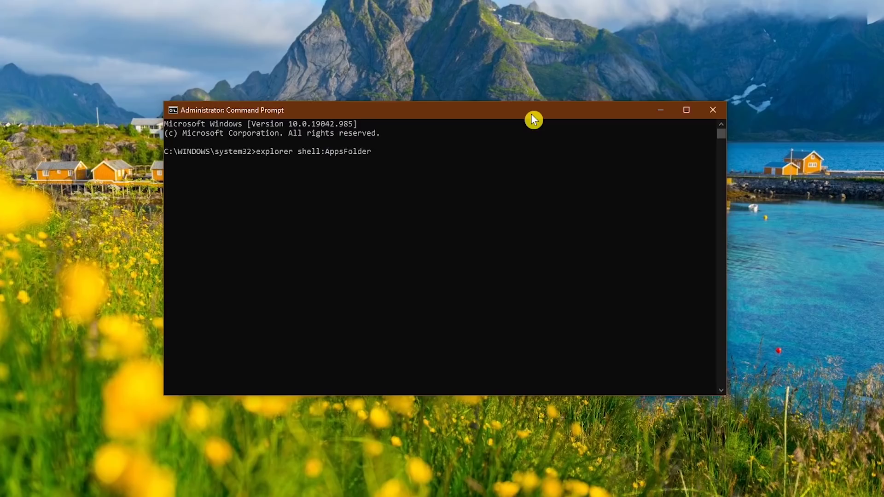
key("Return")
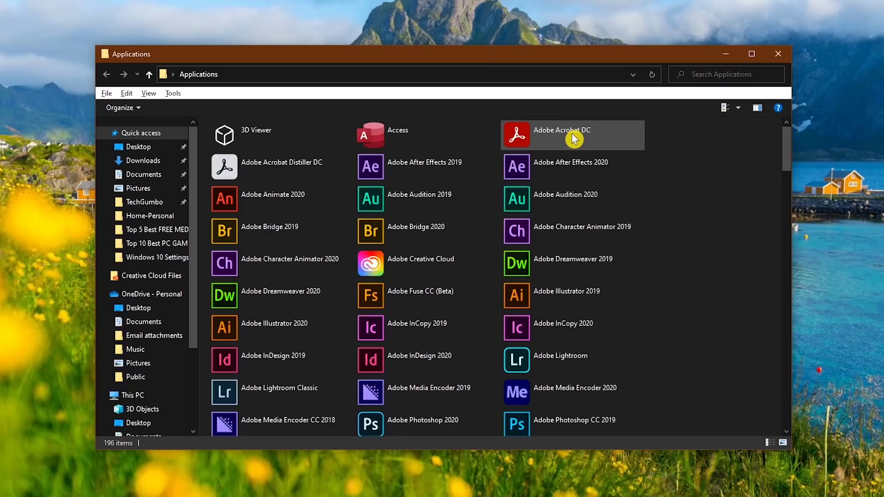
Find HandBrake in the Applications folder and create a shortcut to it on the desktop
scroll(574, 138, "down", 10)
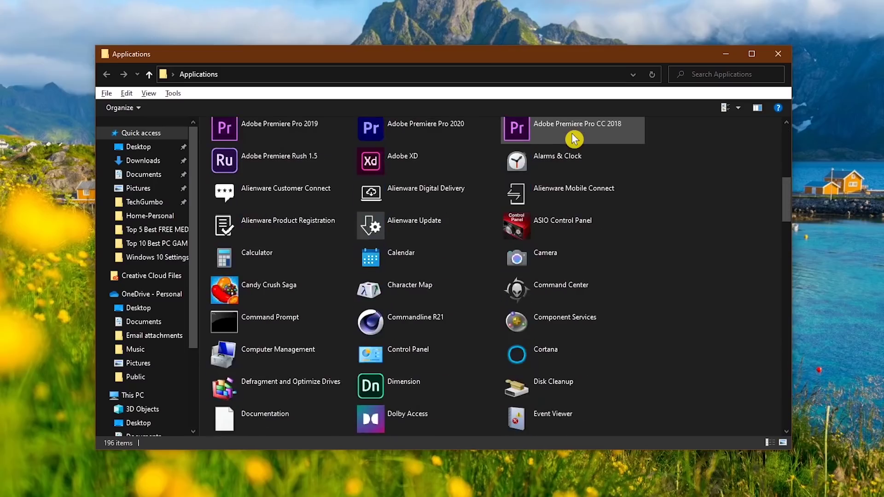
scroll(574, 138, "down", 2)
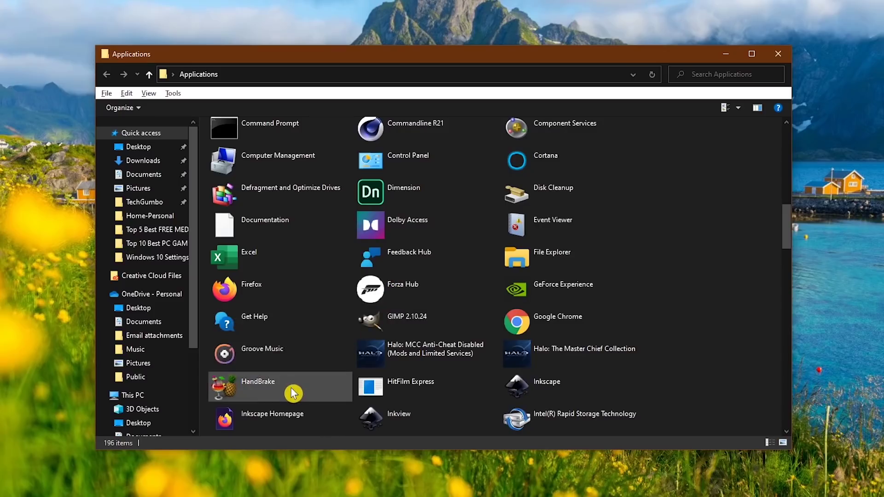
left_click_drag(293, 393, 66, 318)
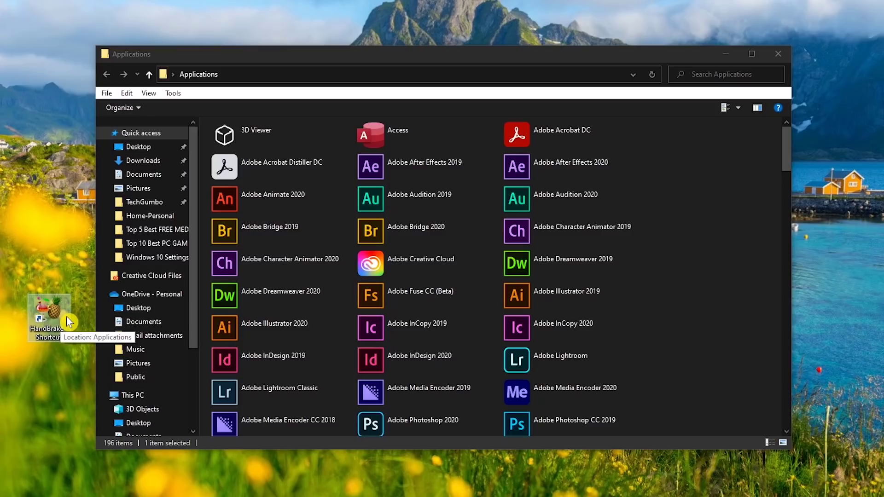
Assign the shortcut key Ctrl + Alt + H to the HandBrake desktop shortcut and launch HandBrake with it
right_click(68, 322)
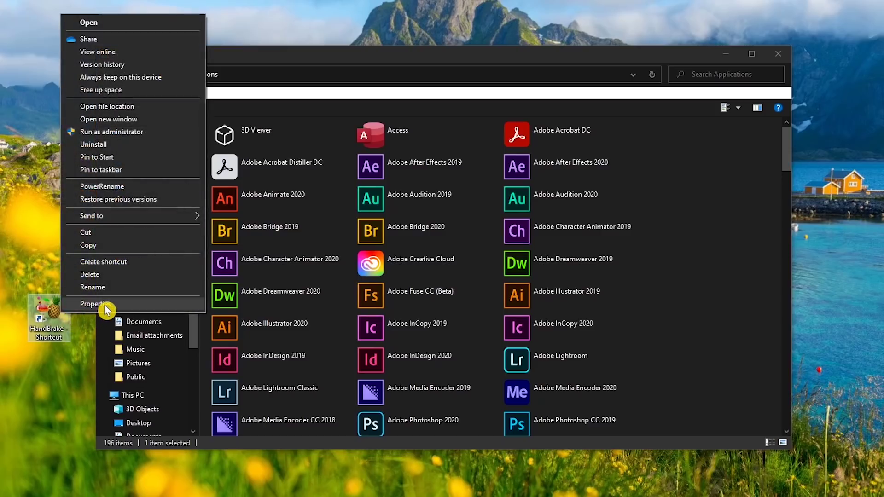
left_click(106, 305)
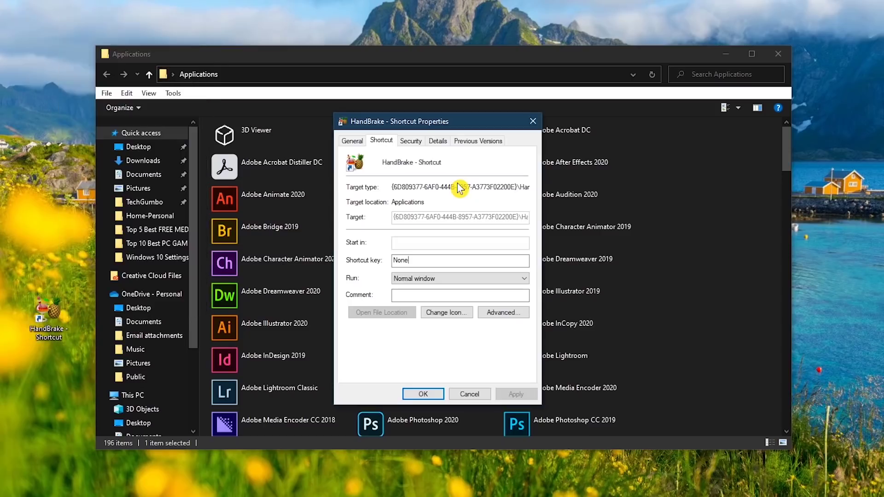
left_click(464, 261)
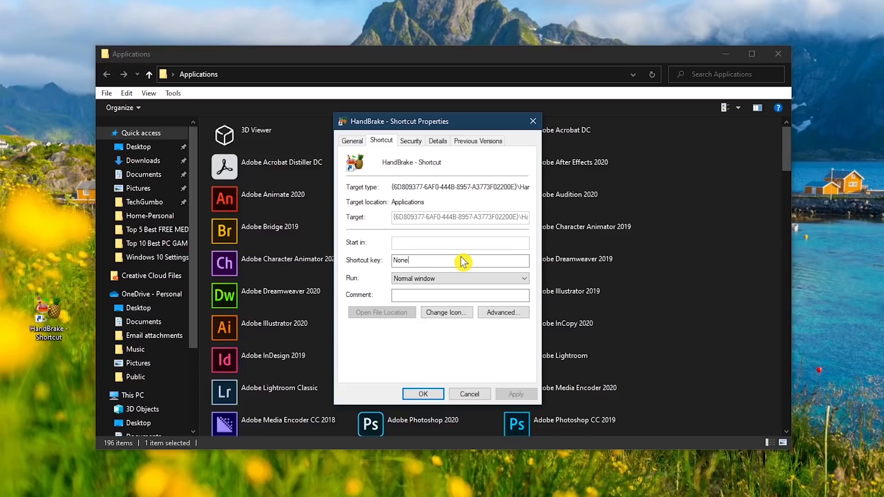
key("ctrl+alt")
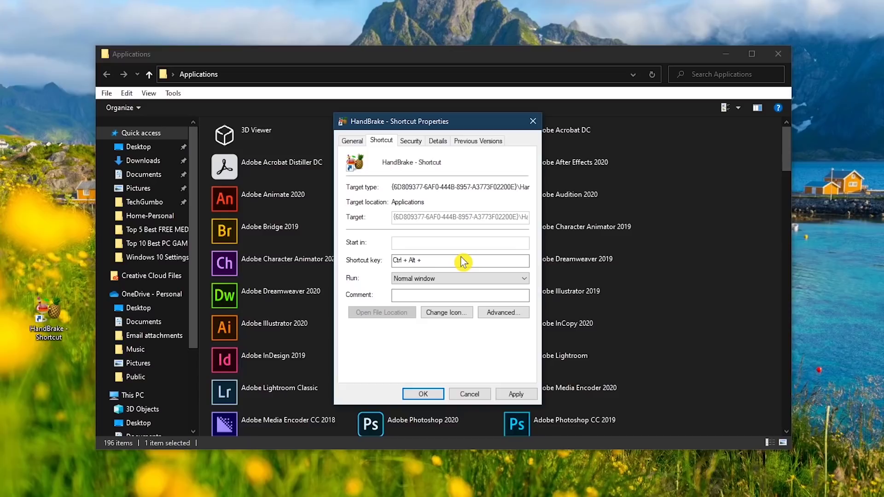
key("ctrl+alt+h")
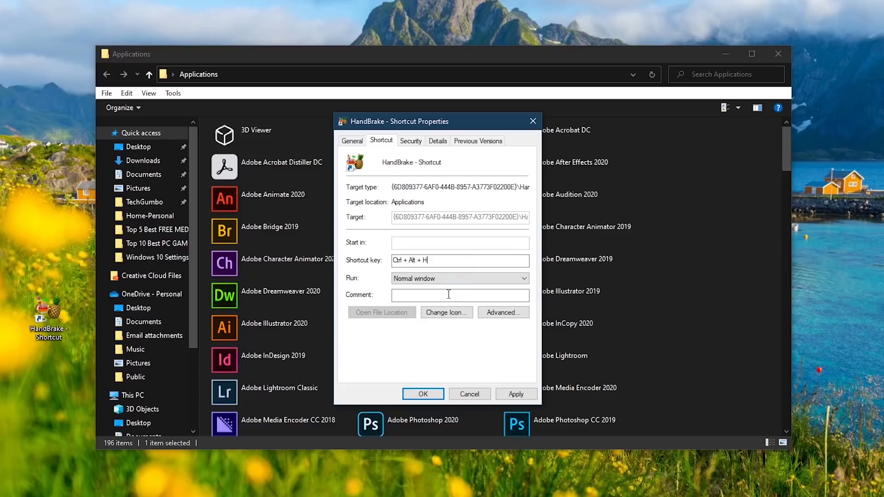
left_click(424, 395)
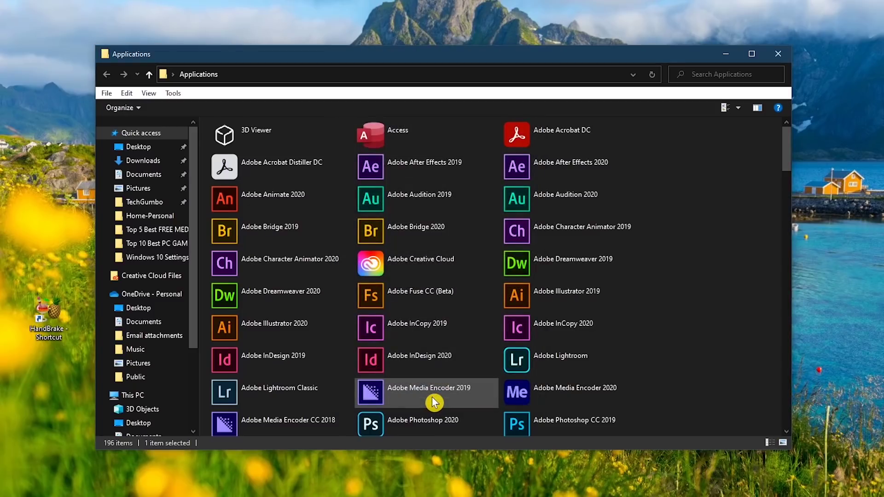
key("ctrl+alt+h")
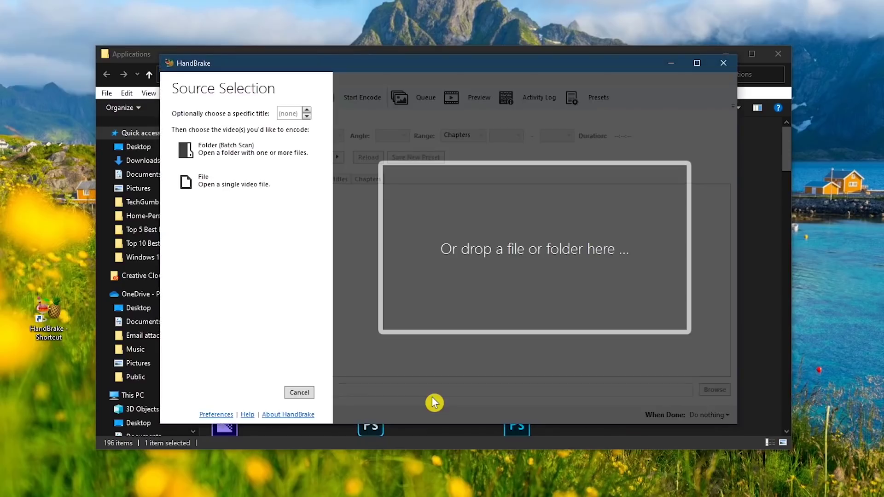
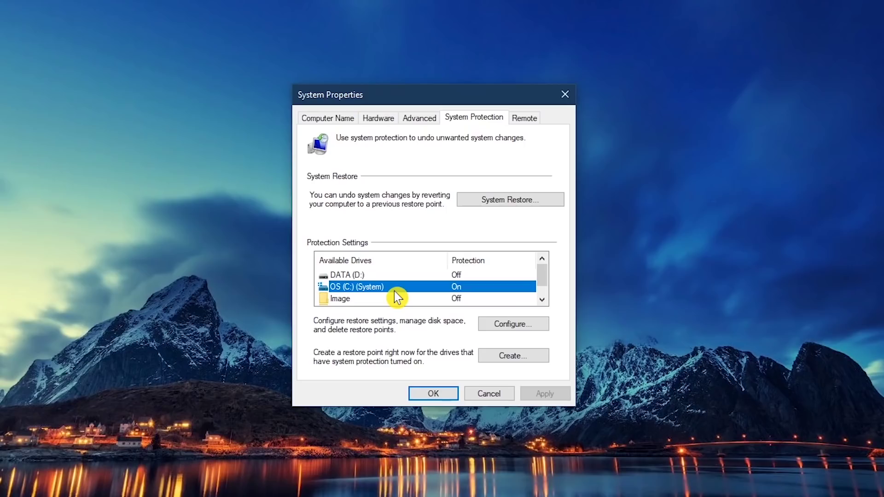
Configure system protection for the OS (C:) drive with a maximum disk space usage of 3% (13.84 GB)
left_click(521, 327)
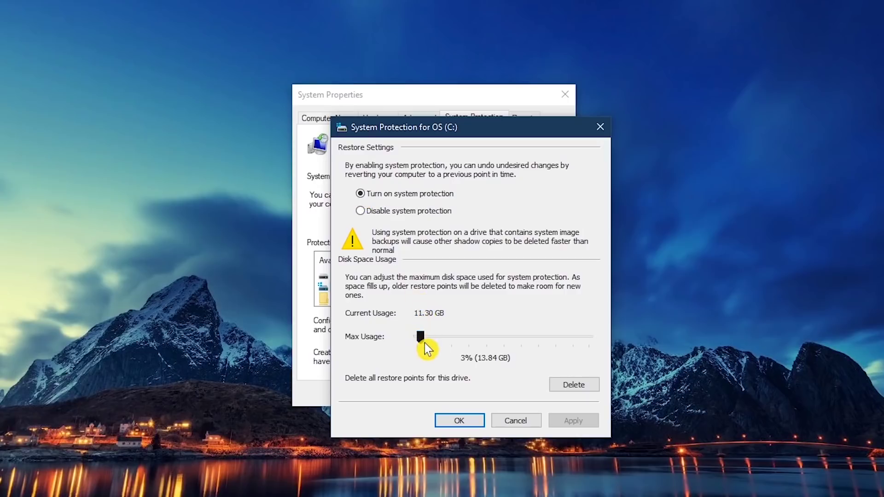
mouse_move(424, 343)
left_mouse_down()
mouse_move(416, 343)
mouse_move(426, 344)
left_mouse_up()
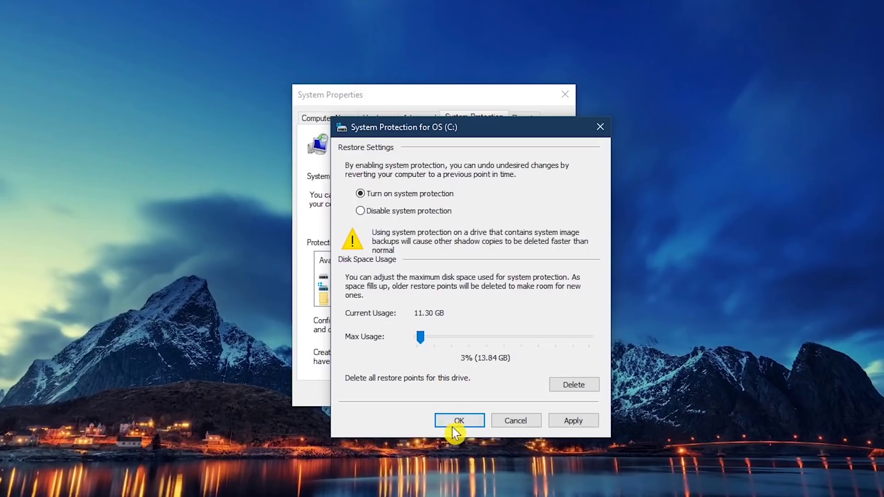
left_click(454, 424)
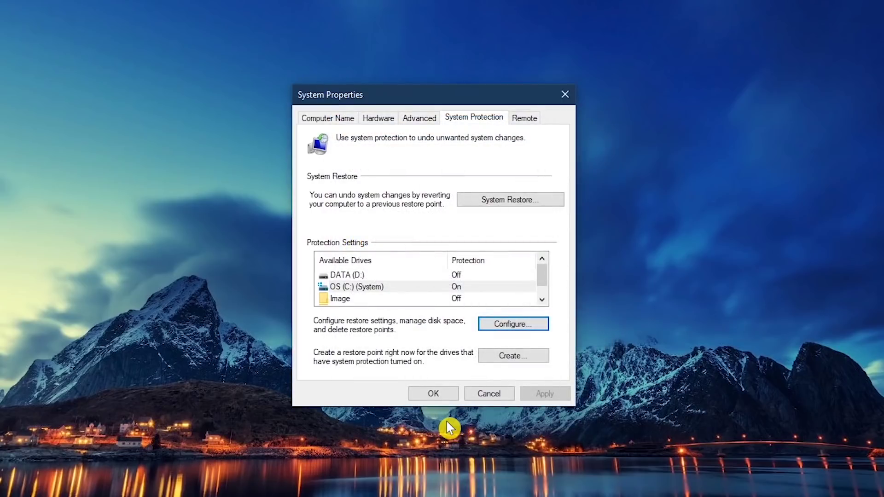
Start a new restore point for the protected drives and describe it as "My First Restore Point"
left_click(518, 358)
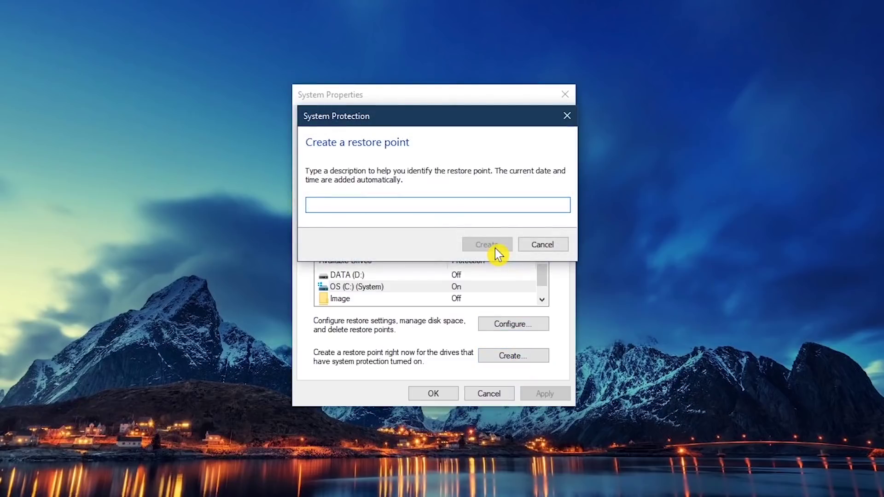
type("My F")
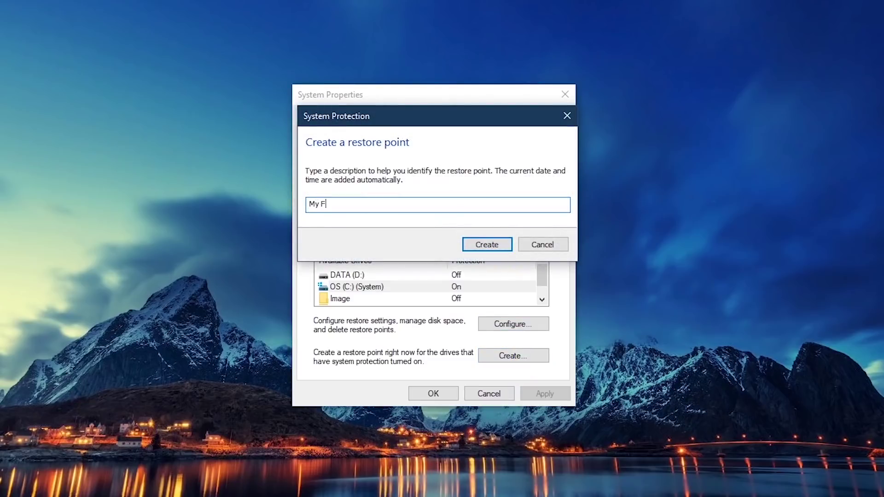
type("irst Restore ")
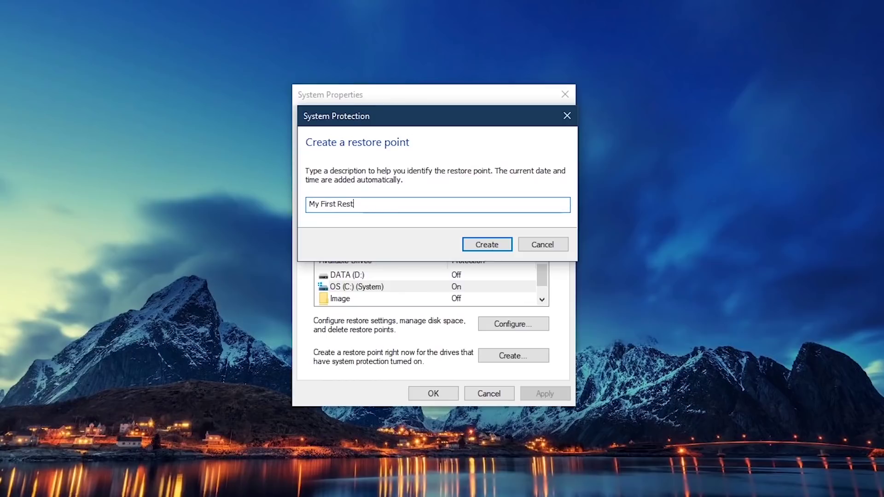
type("Point")
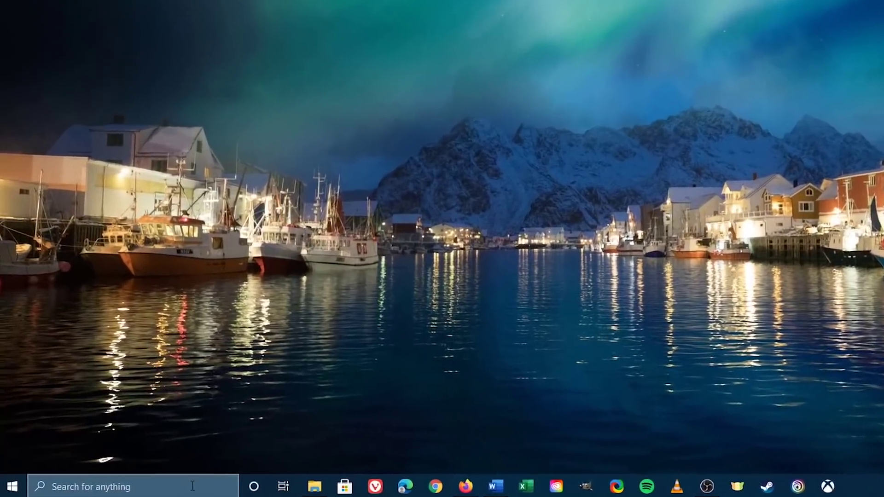
Search Windows for "regedit" and open the Registry Editor
left_click(193, 486)
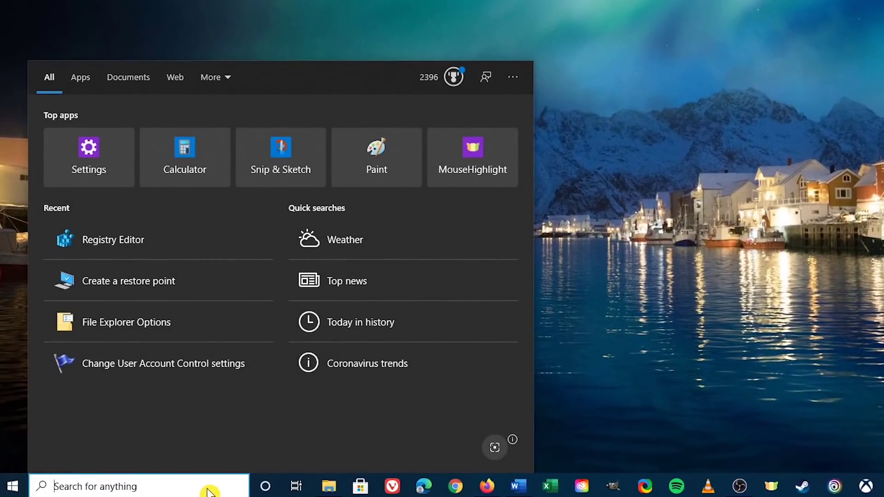
type("regedit")
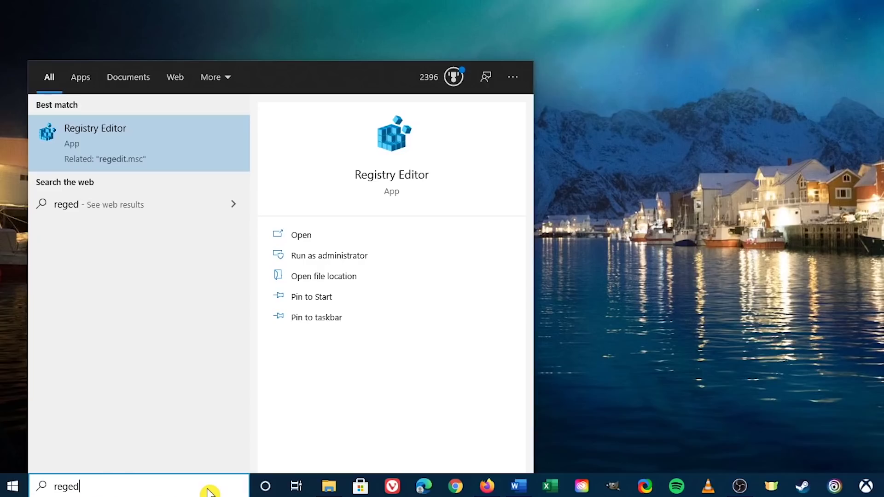
left_click(191, 142)
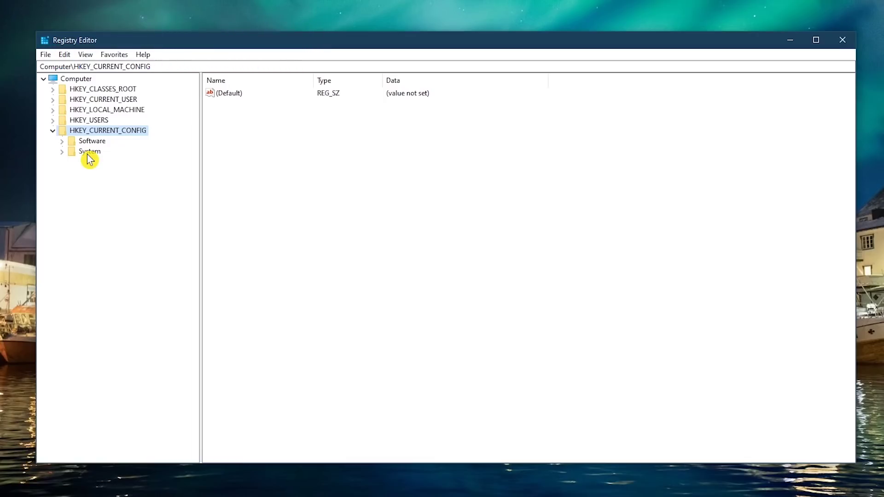
Navigate the registry to HKEY_LOCAL_MACHINE\SOFTWARE\Policies\Microsoft\Windows\Personalization and select that key
double_click(110, 111)
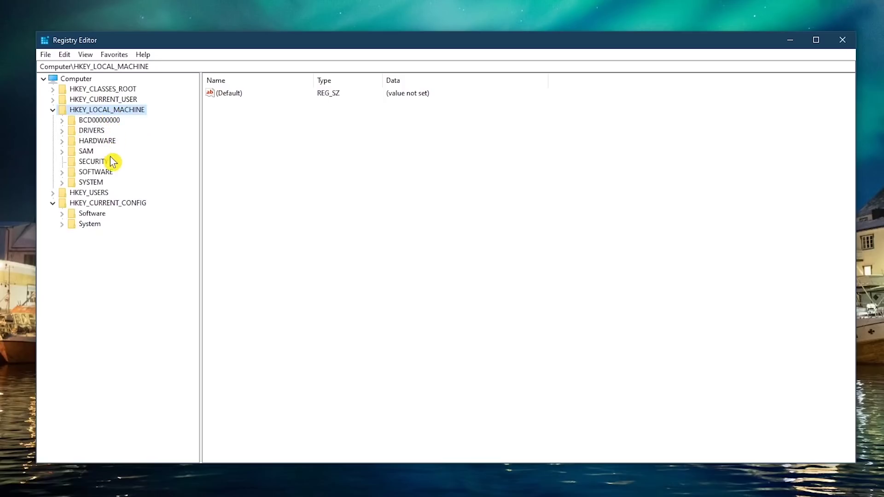
double_click(94, 172)
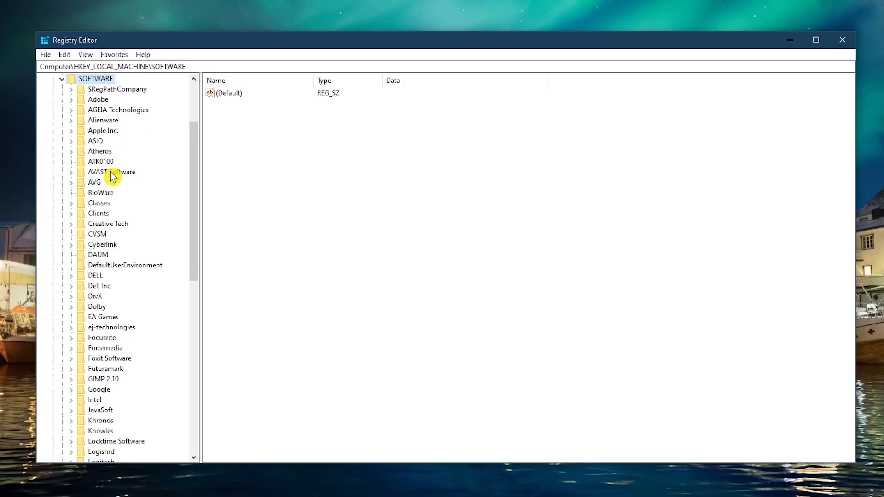
scroll(112, 176, "down", 8)
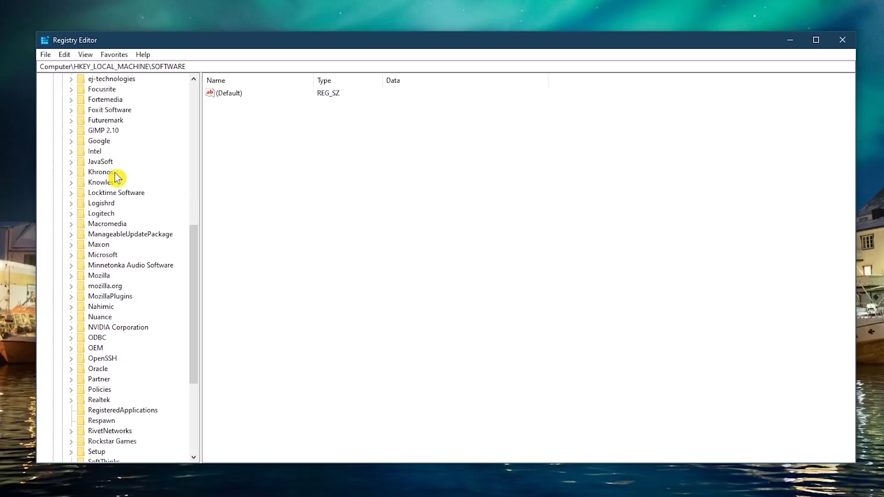
double_click(101, 391)
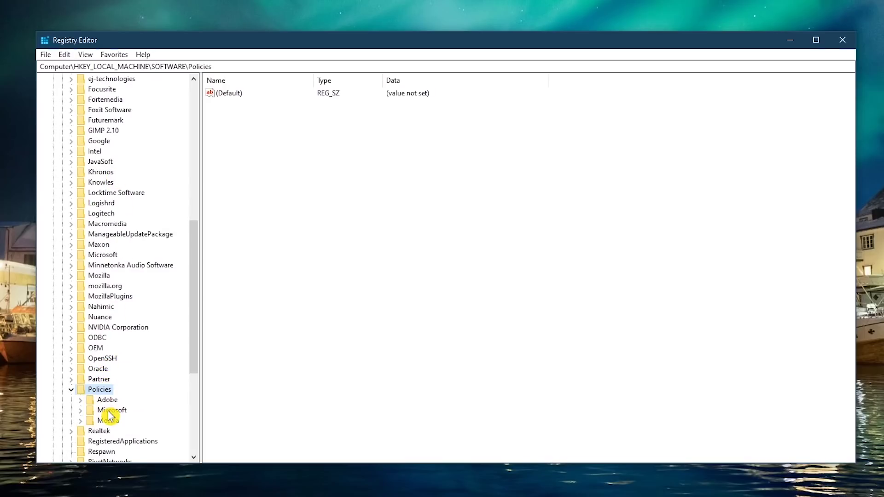
double_click(109, 411)
left_click(116, 433)
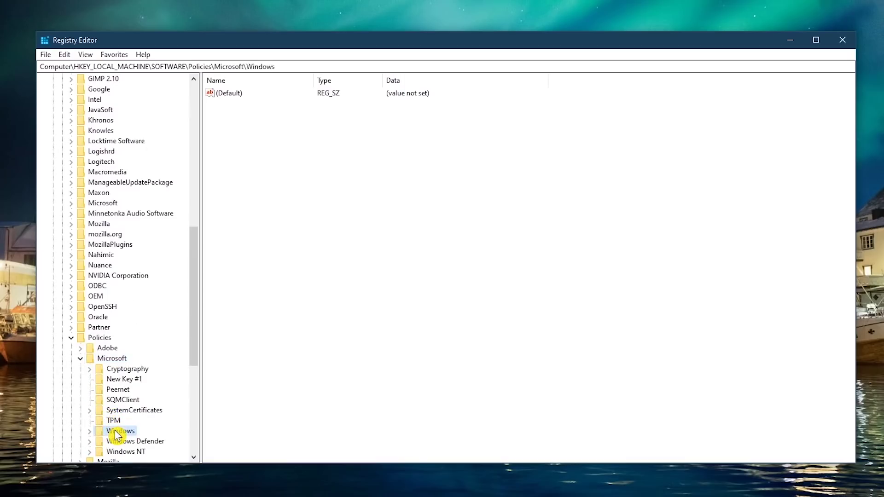
double_click(116, 434)
left_click(136, 382)
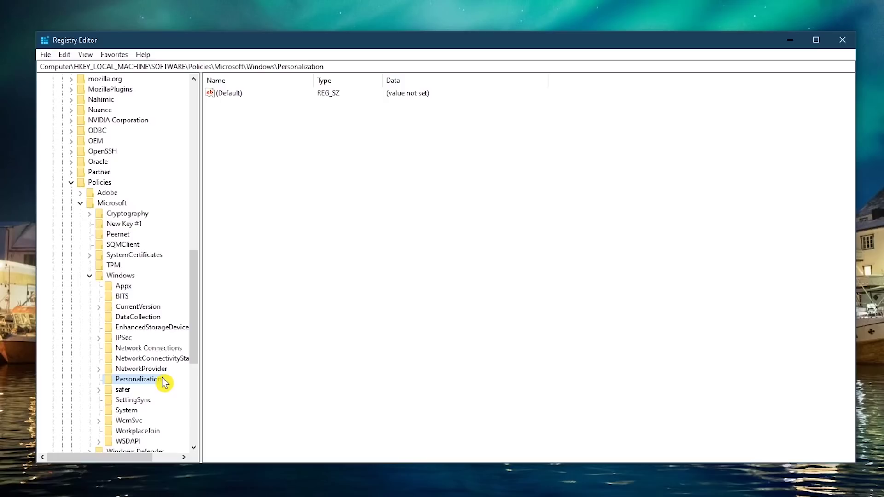
Create a DWORD (32-bit) value named NoLockScreen in the Personalization key
right_click(328, 352)
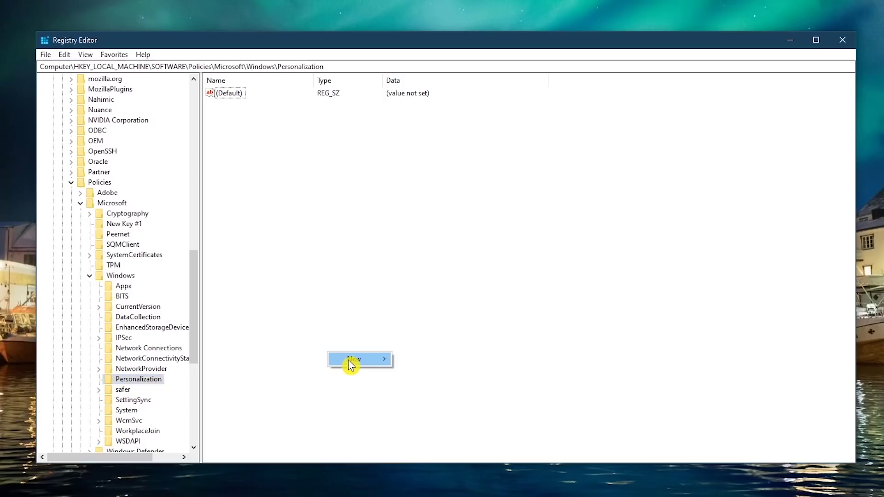
mouse_move(352, 365)
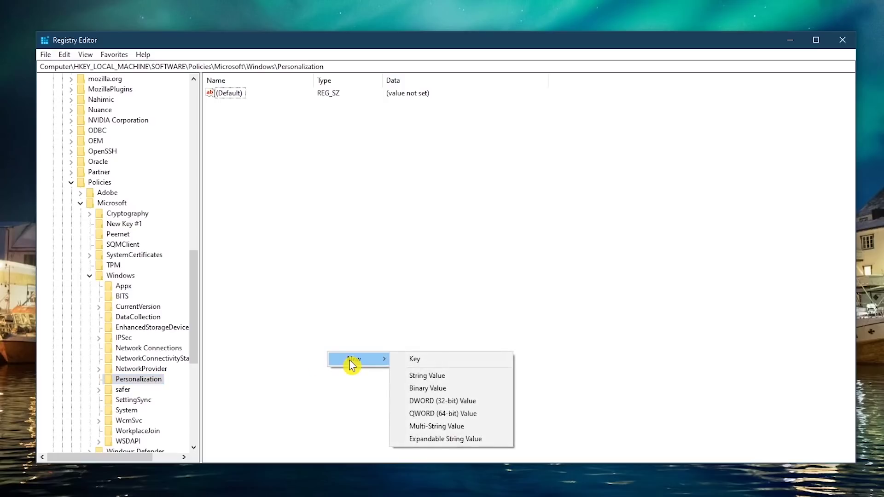
left_click(447, 404)
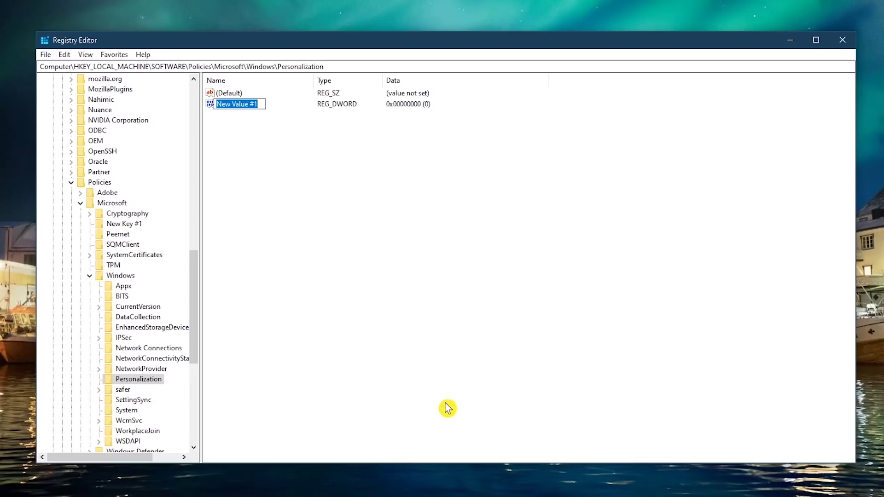
type("NoLO")
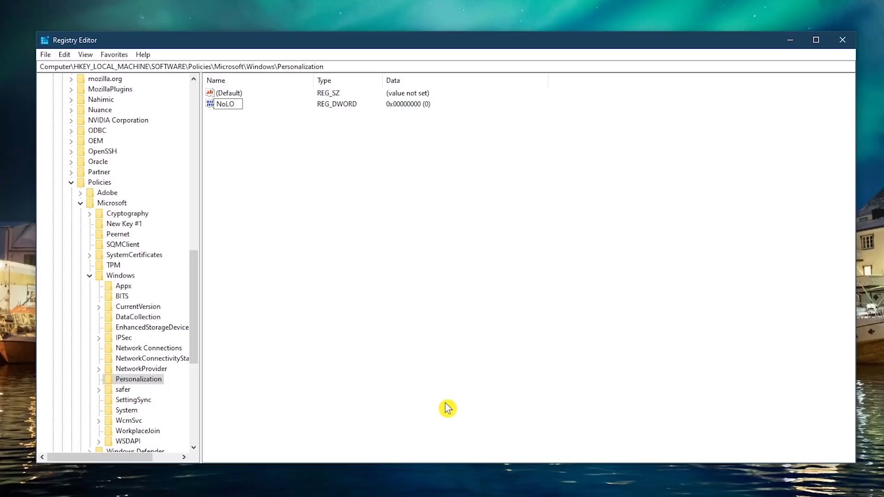
key("BackSpace")
type("ockScreen")
key("Return")
Set the value data of NoLockScreen to 1 and accept the change
double_click(253, 106)
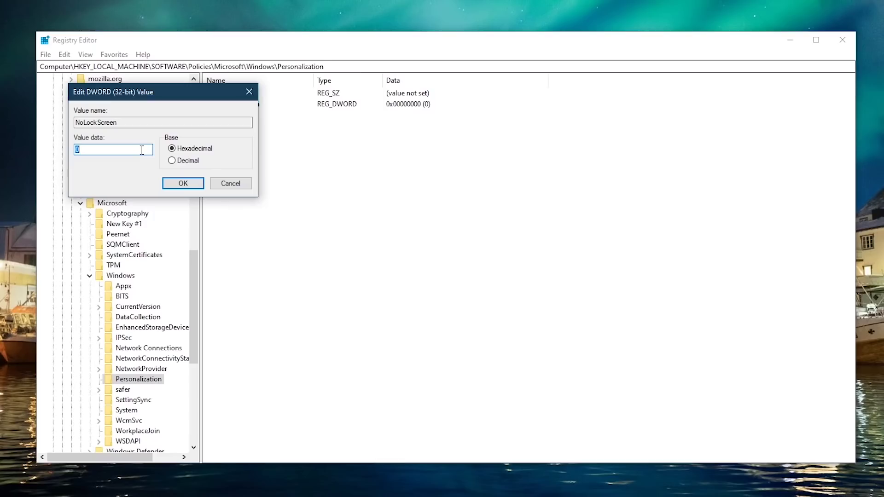
type("1")
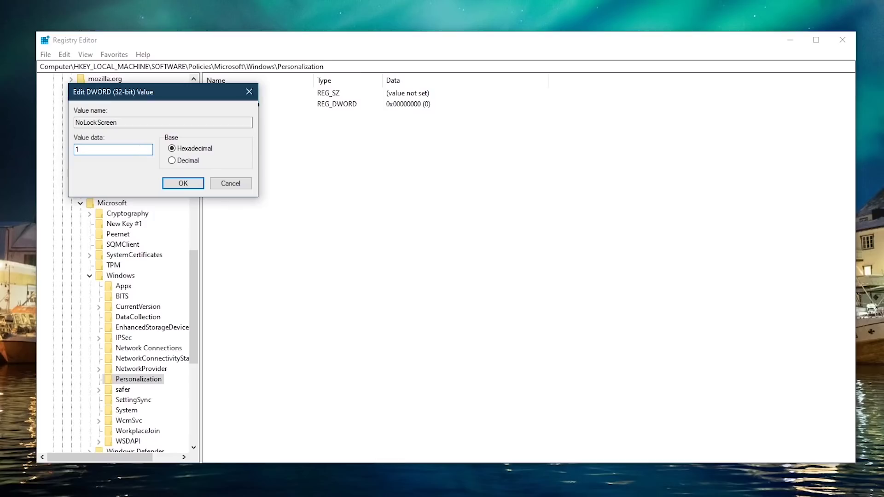
left_click(183, 184)
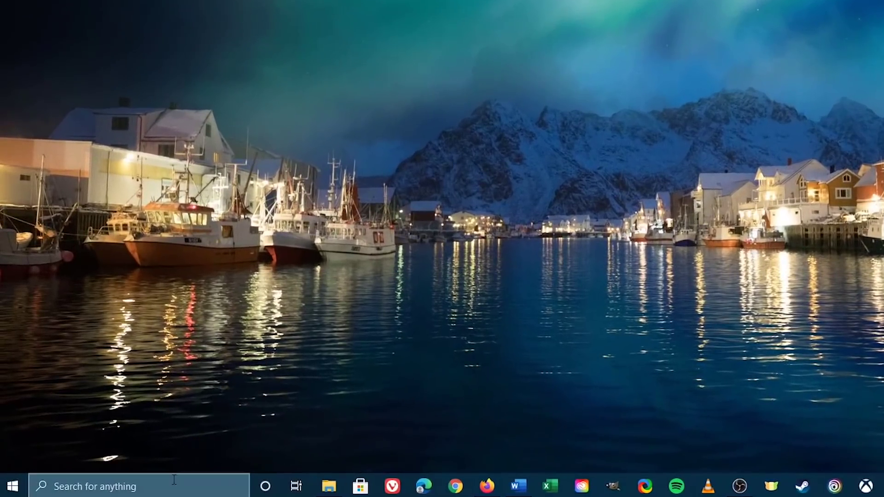
Search Windows for "regedit" again and reopen the Registry Editor from the desktop
left_click(174, 485)
type("reg")
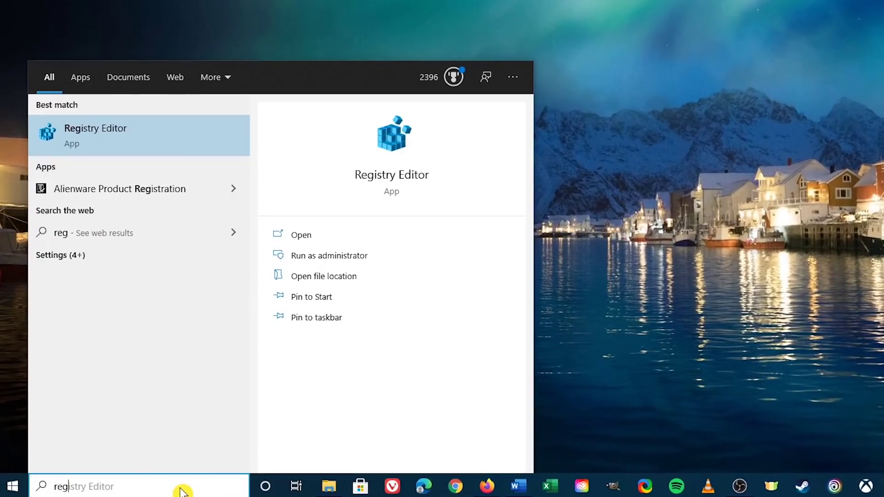
type("edit")
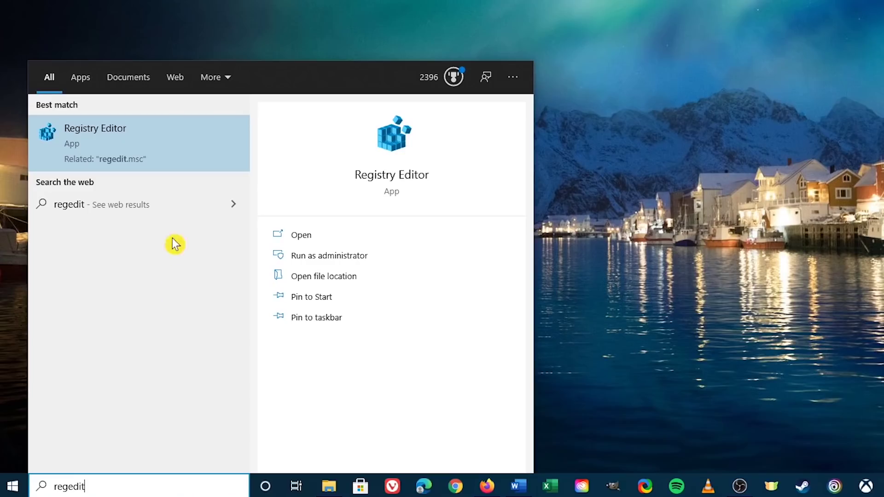
left_click(166, 151)
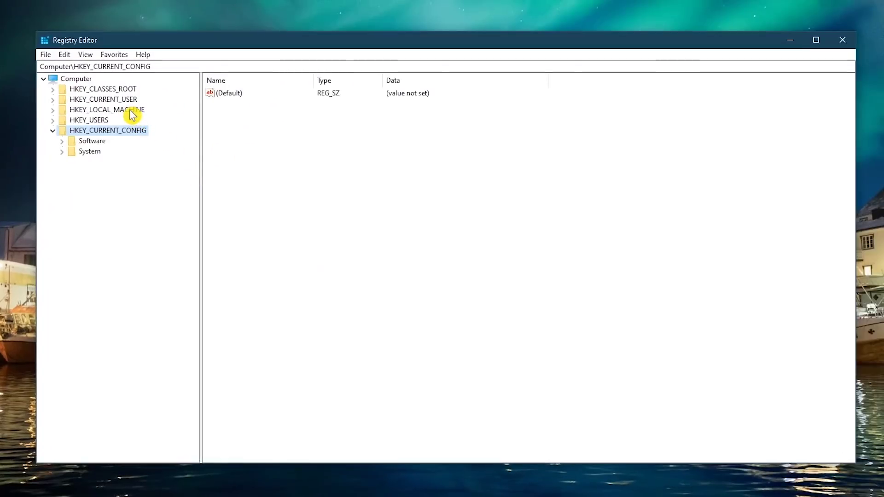
Navigate the registry to HKEY_LOCAL_MACHINE\SYSTEM\CurrentControlSet\Control and select that key
double_click(130, 111)
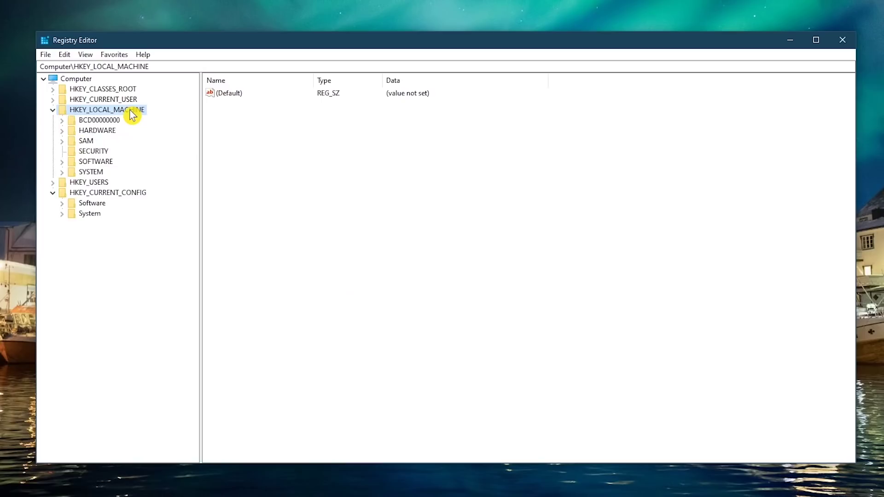
double_click(104, 174)
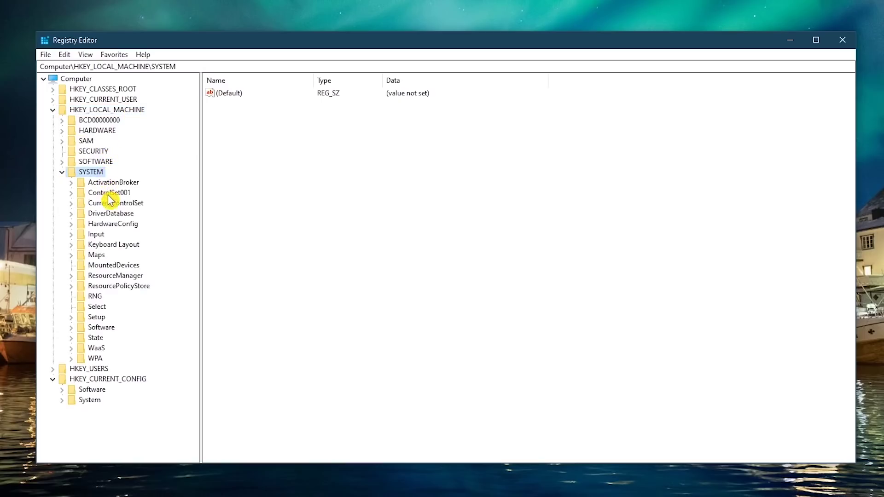
double_click(114, 204)
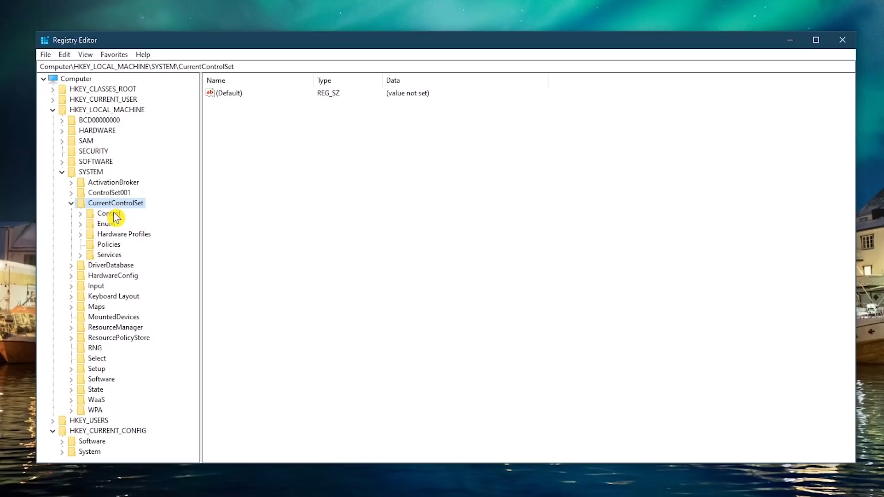
left_click(113, 214)
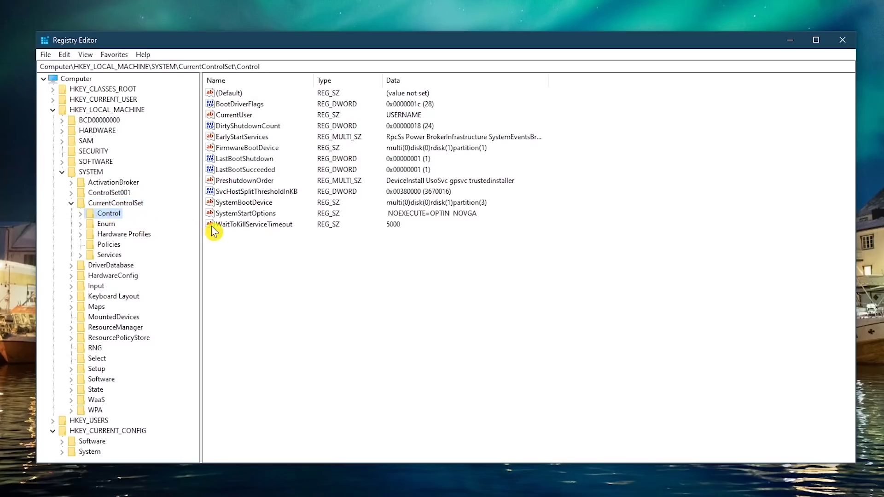
Set the value data of WaitToKillServiceTimeout in the Control key to 2000 and accept the change
double_click(237, 225)
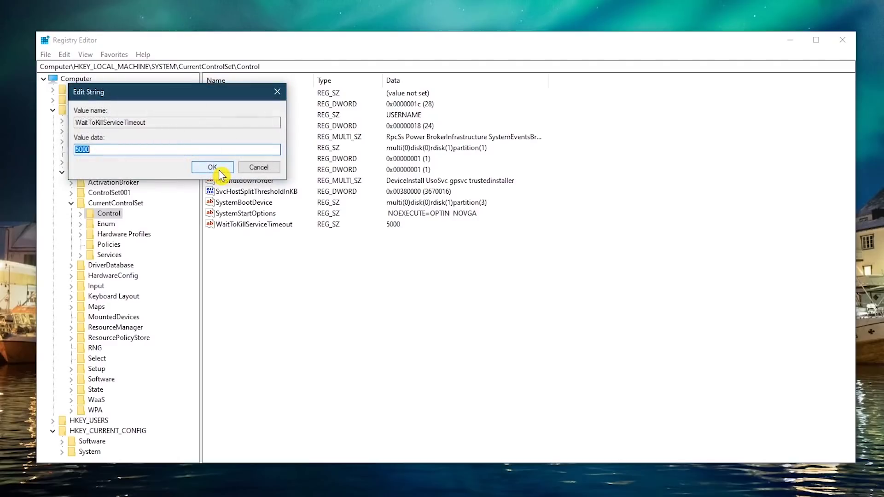
type("2")
left_click(215, 168)
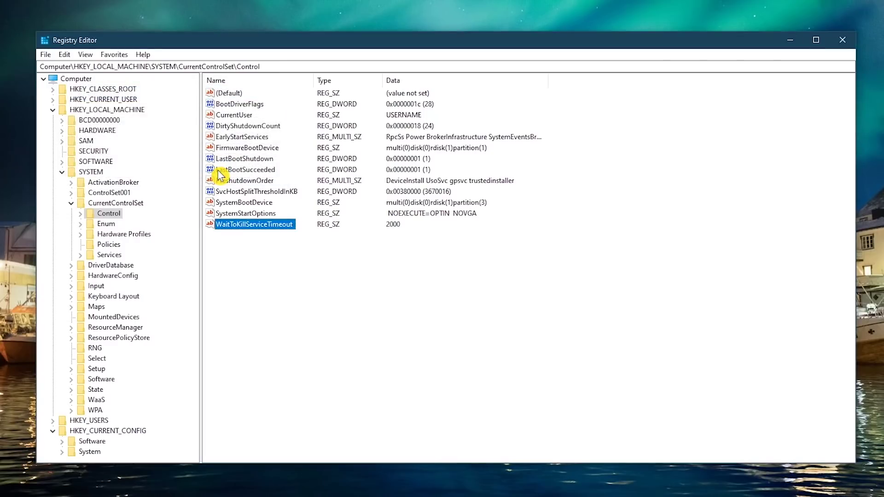
Navigate the registry to HKEY_CURRENT_USER\Control Panel\Desktop and select that key
double_click(101, 100)
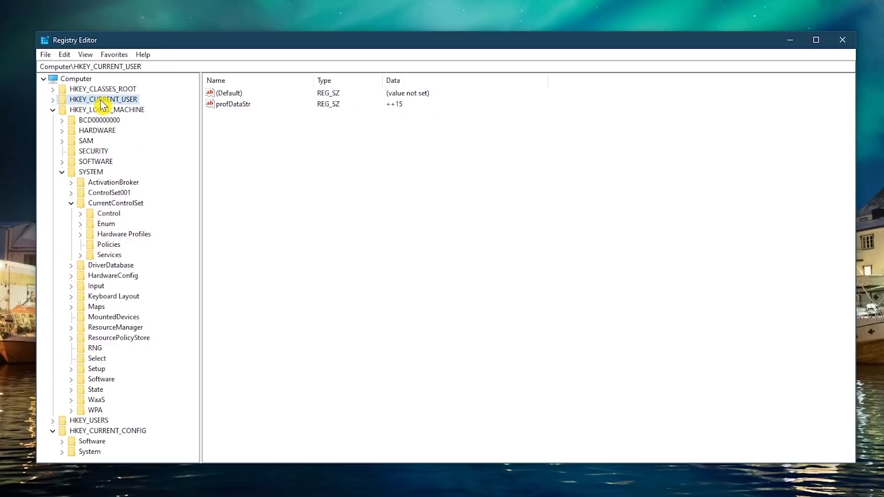
double_click(102, 131)
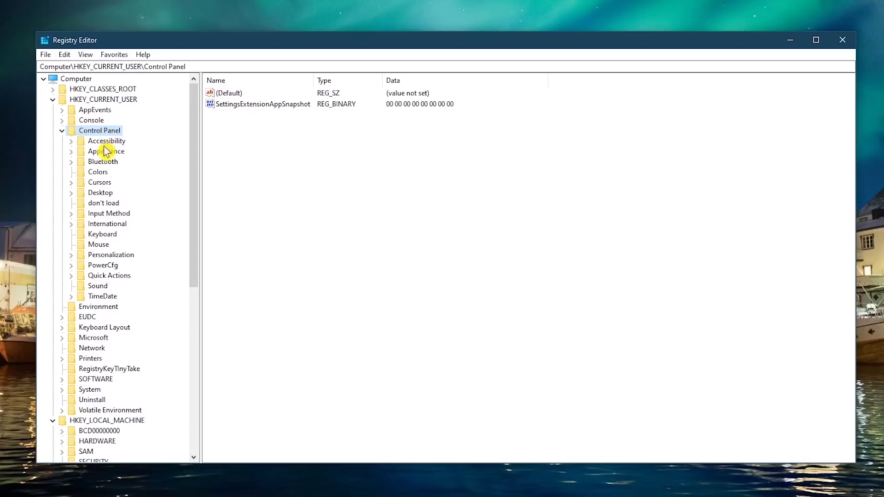
double_click(102, 194)
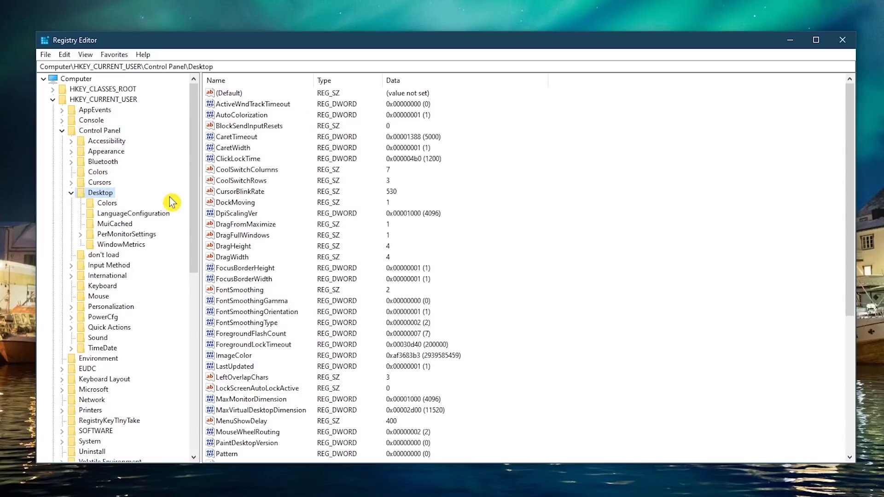
Create a string value named WaitToKillAppTimeout in the Desktop key and set its value data to 2000
right_click(557, 253)
mouse_move(573, 258)
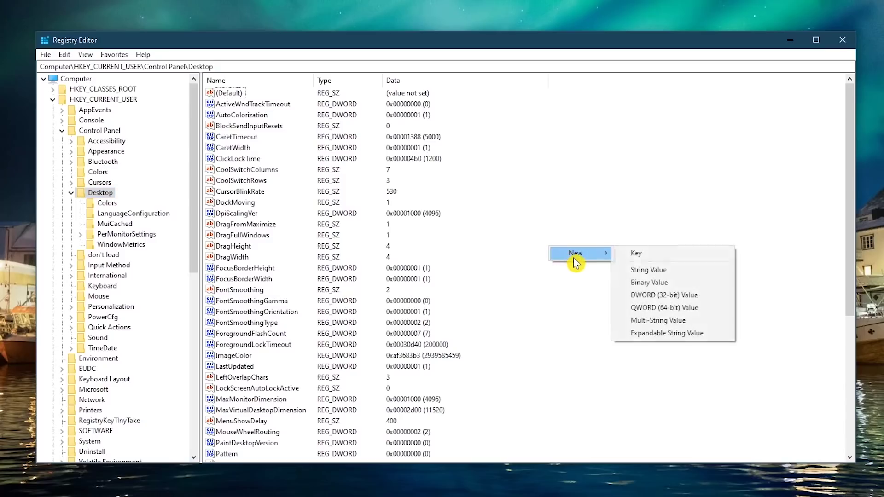
left_click(659, 271)
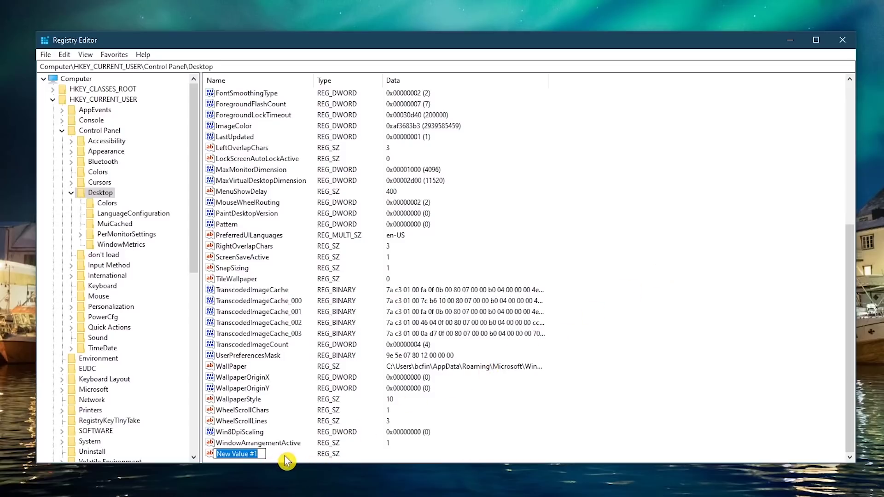
type("Wa")
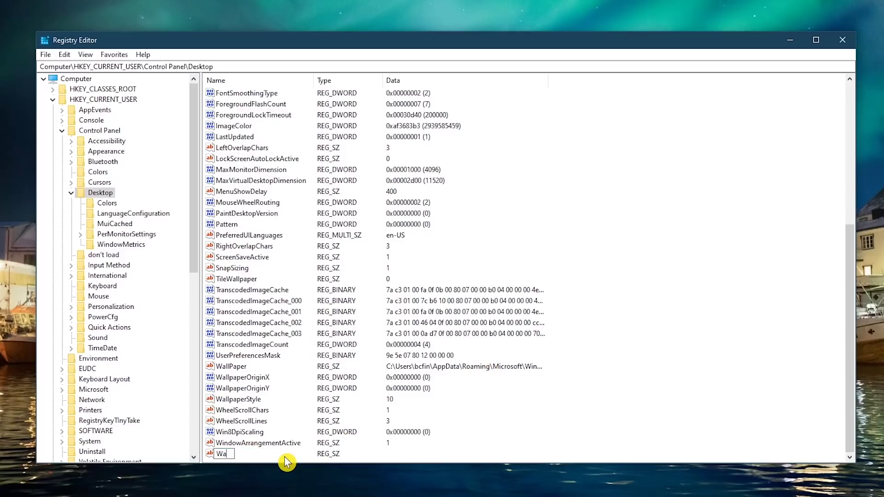
type("itToKillAppTimeout")
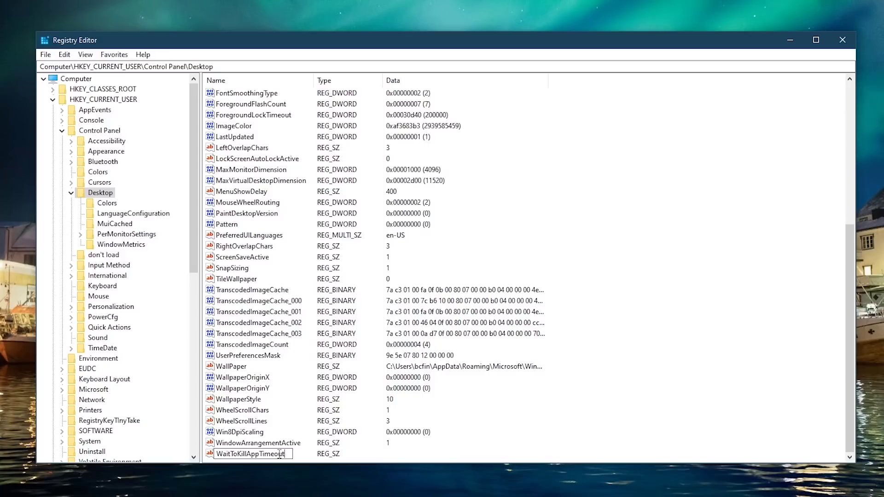
key("Return")
double_click(280, 455)
type("2000")
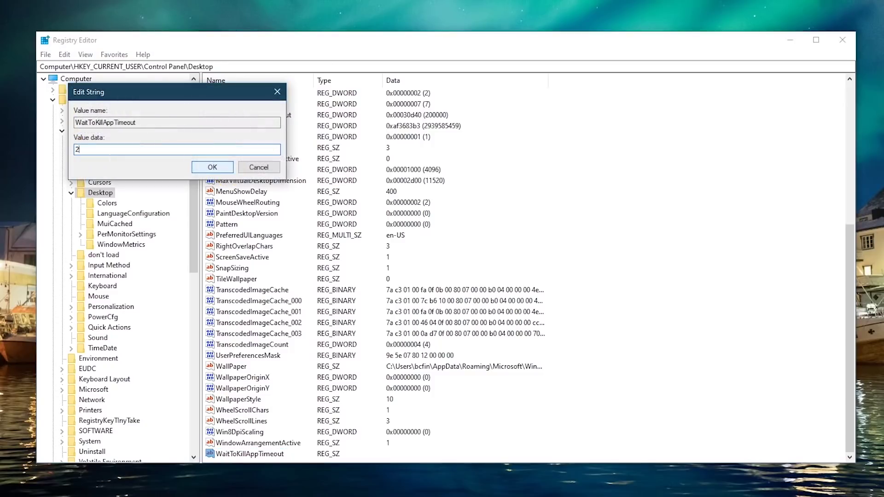
left_click(223, 171)
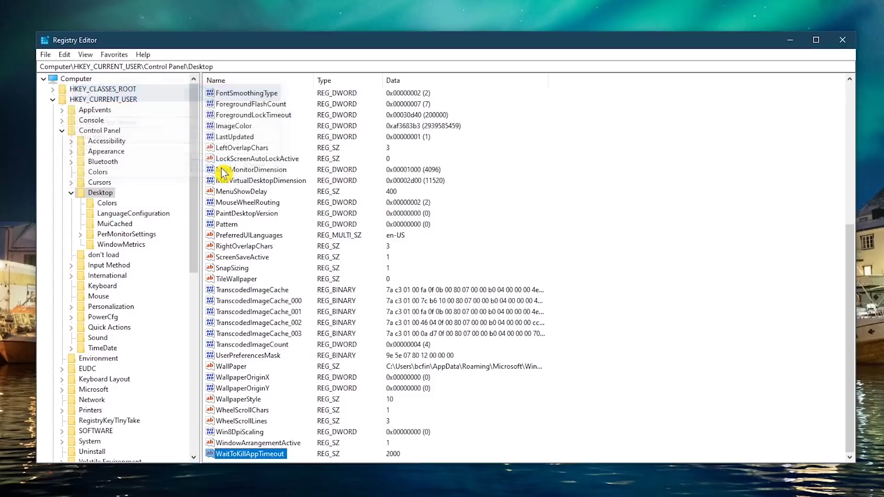
Create a string value named HungAppTimeout in the Desktop key and set its value data to 2000
right_click(616, 273)
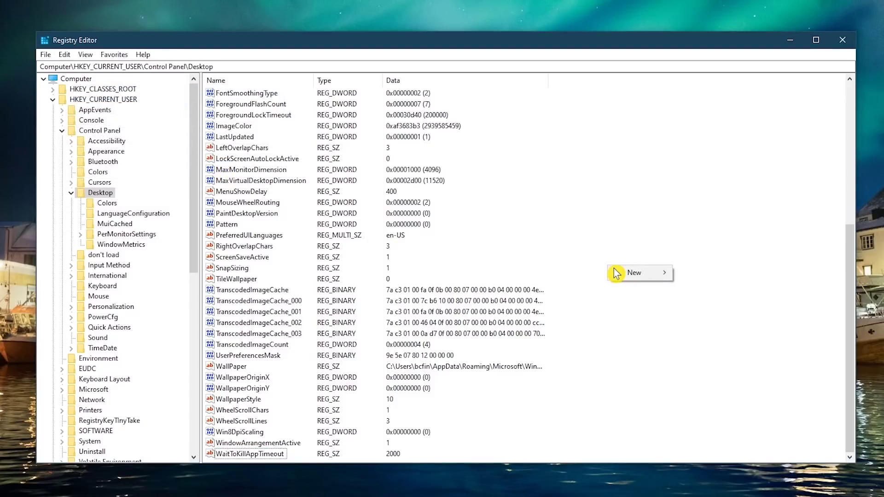
mouse_move(617, 273)
left_click(693, 289)
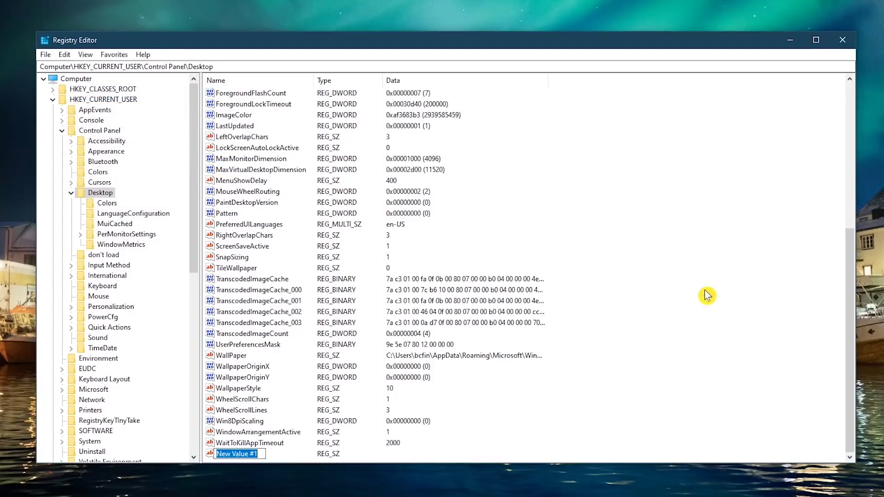
type("H")
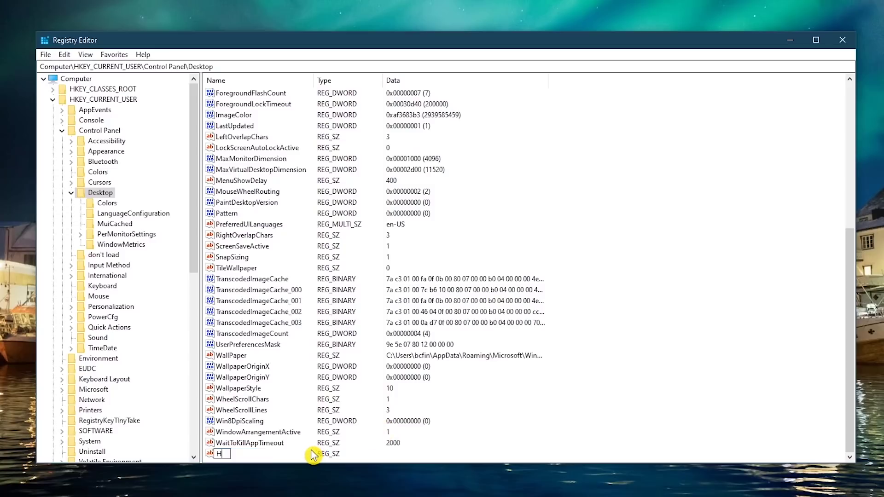
type("ungAppTimeout")
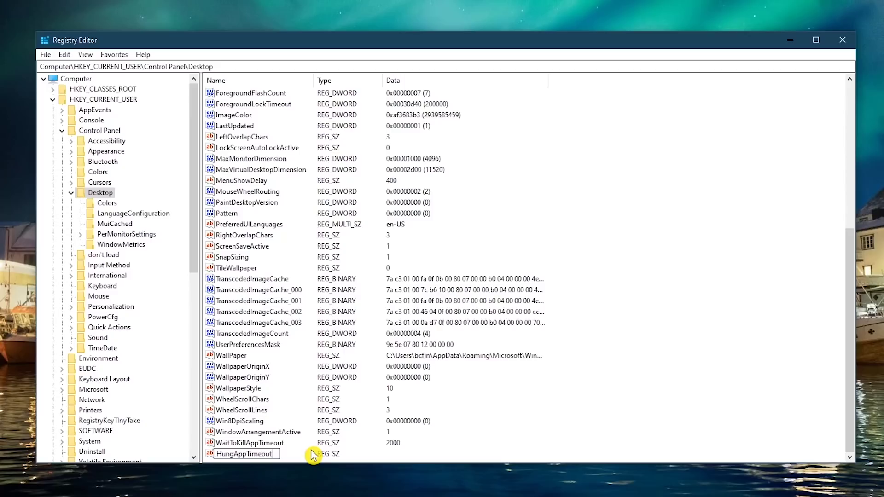
key("Return")
double_click(258, 454)
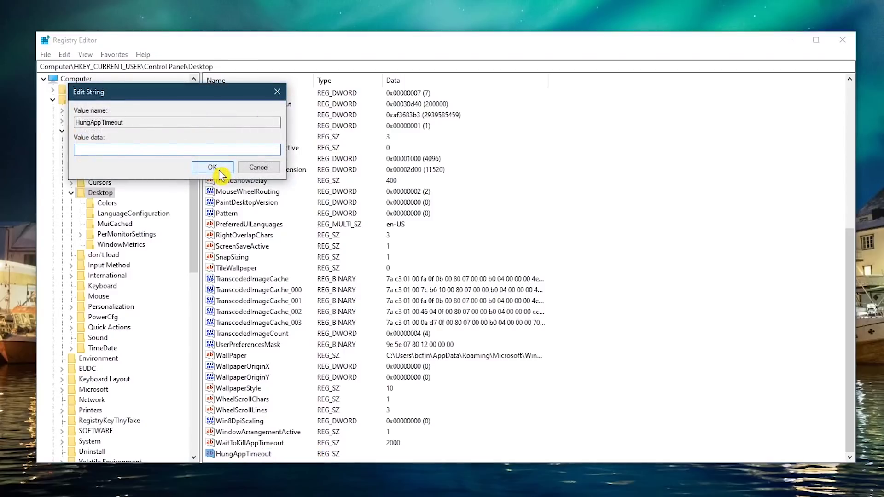
type("2000")
left_click(217, 168)
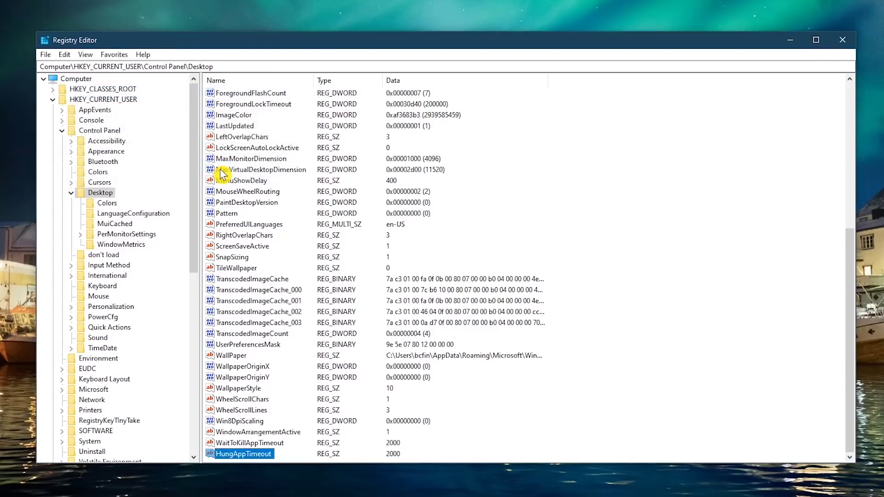
Create a string value named AutoEndTasks in the Desktop key and set its value data to 1
right_click(613, 325)
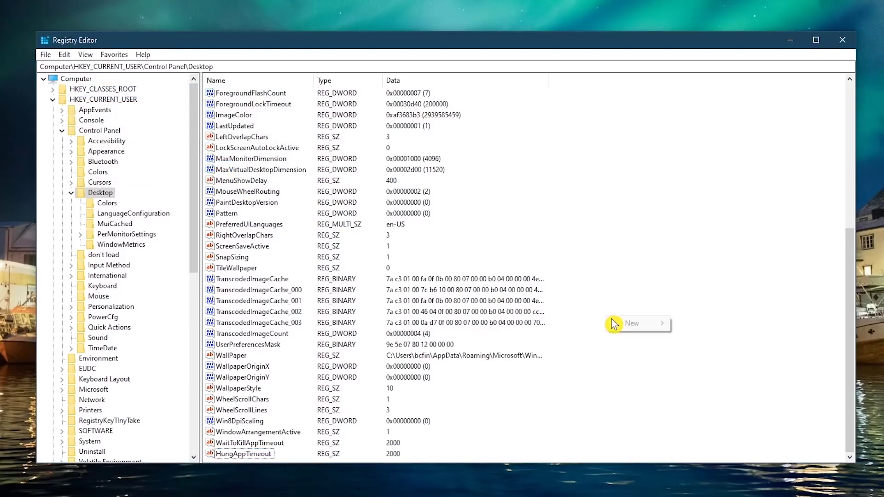
mouse_move(625, 331)
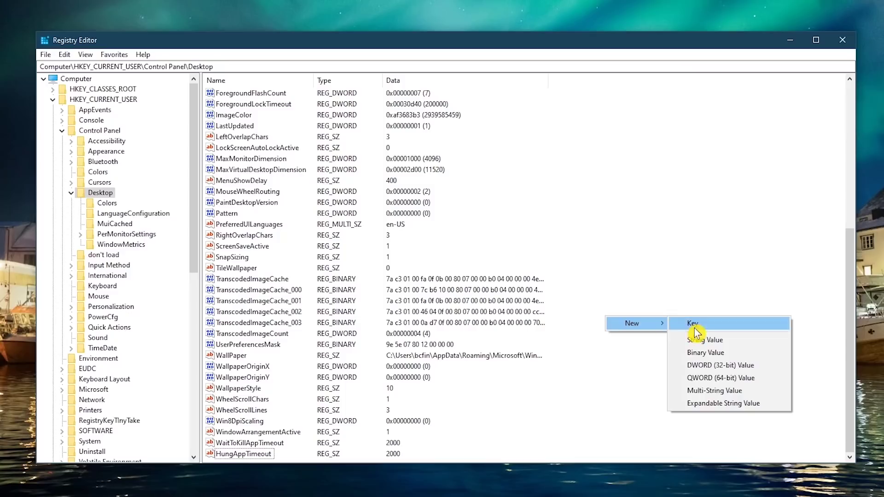
left_click(705, 339)
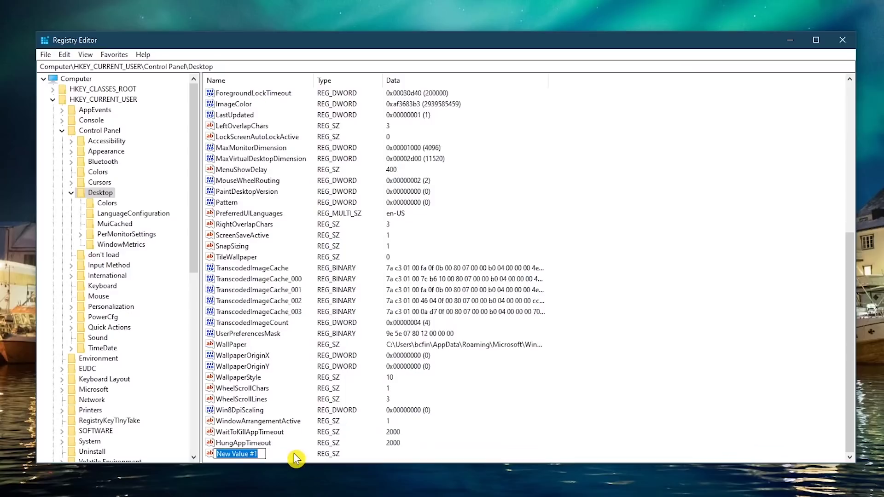
type("Aut")
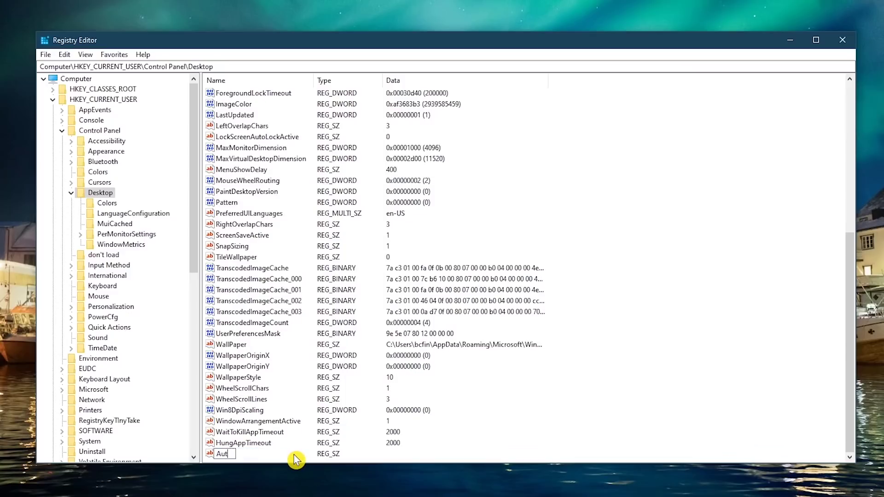
type("oEndTasks")
key("Return")
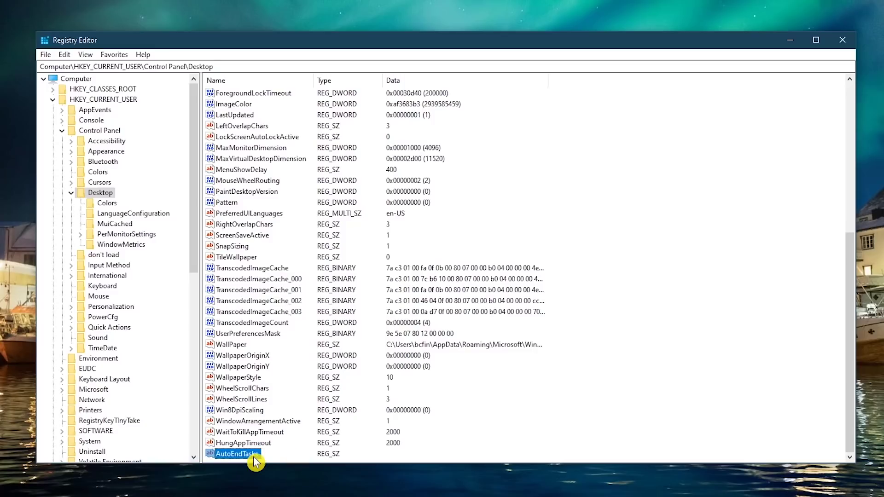
double_click(254, 454)
type("1")
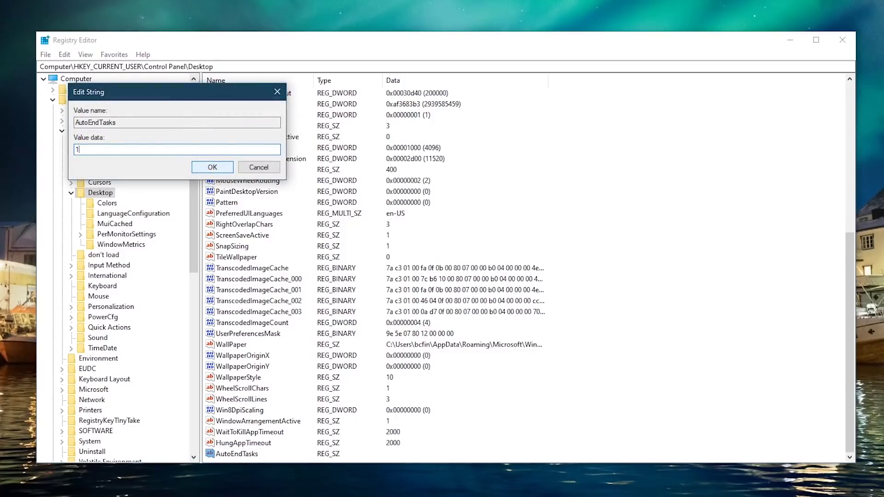
left_click(216, 172)
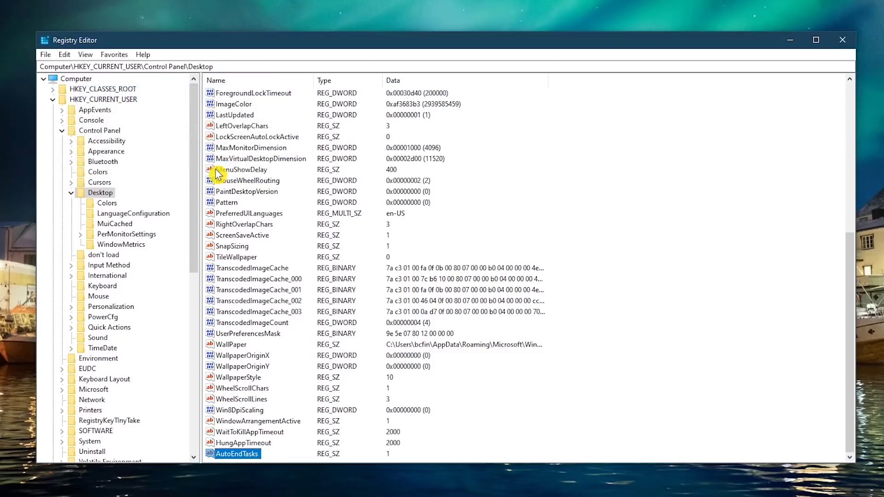